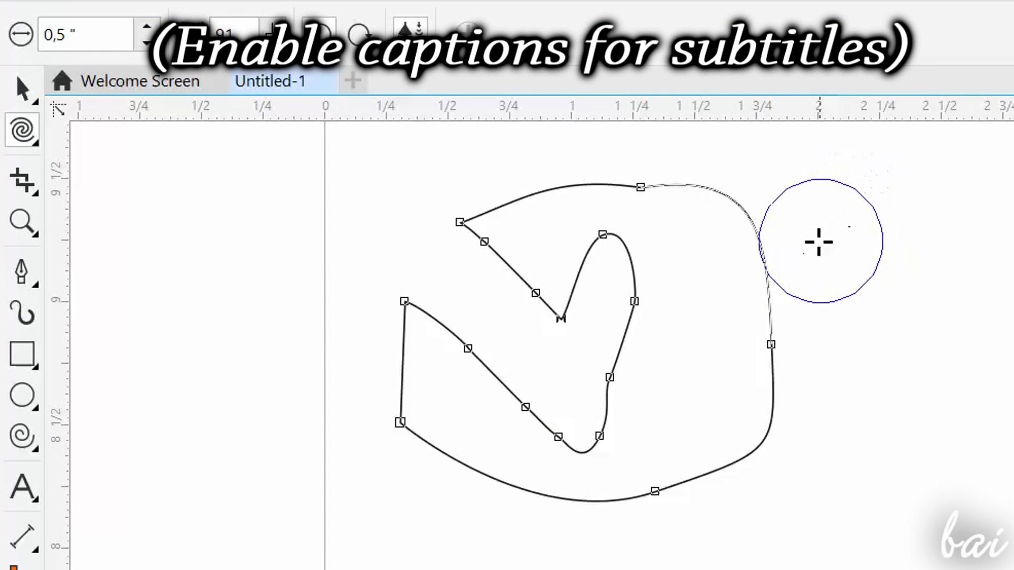
Step: Preview twisting the curve outline and re-angling its gradient vertically then horizontally
mouse_move(818, 242)
left_mouse_down()
mouse_move(749, 380)
mouse_move(658, 443)
left_mouse_up()
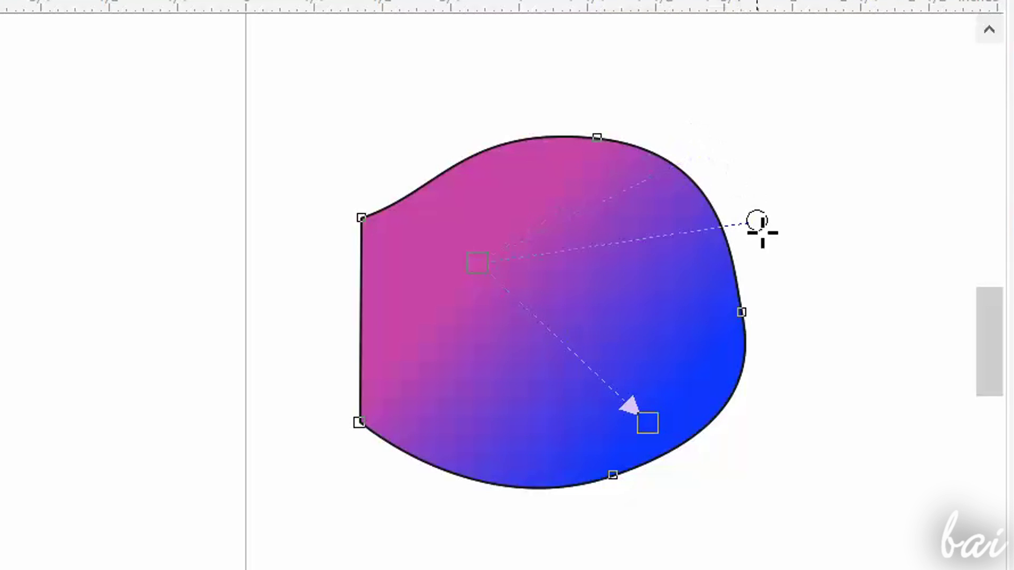
left_click_drag(758, 224, 770, 249)
left_click_drag(477, 264, 467, 83)
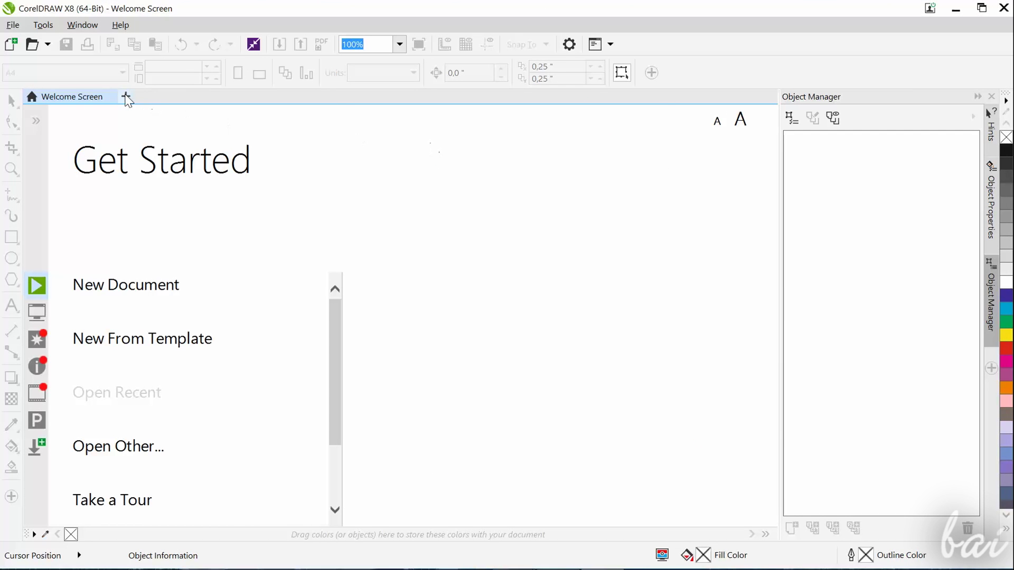
Step: Create a new blank document and draw a freehand zigzag curve on it
left_click(126, 97)
left_click(495, 443)
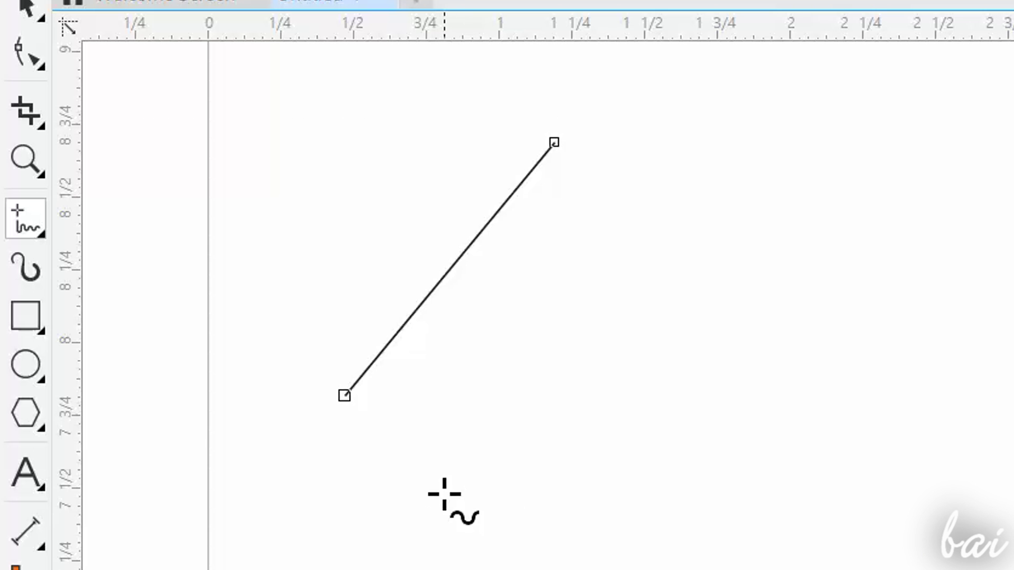
left_click_drag(444, 495, 745, 170)
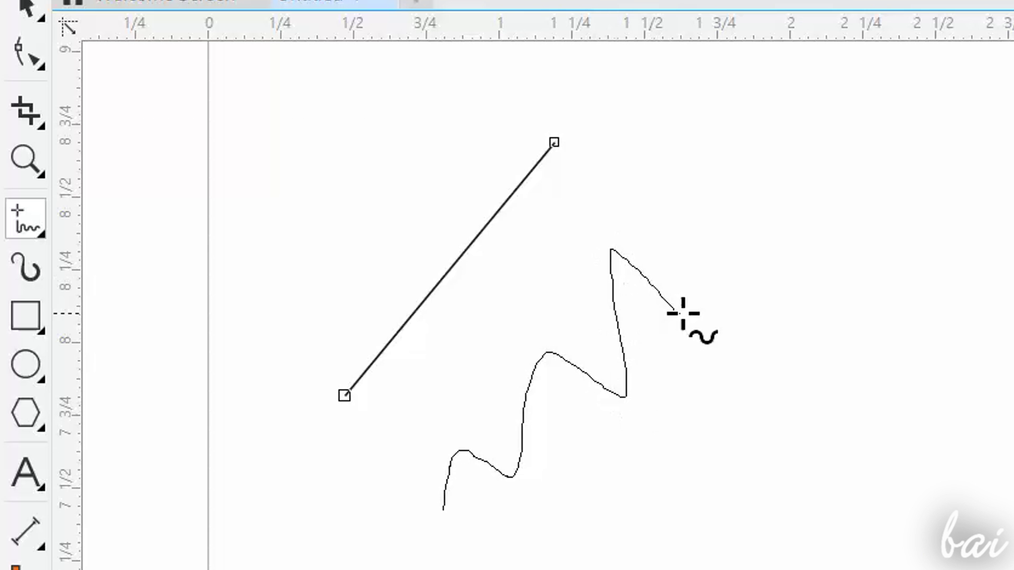
Step: Draw a pentagon below the rectangle with the Polygon tool
left_click(23, 333)
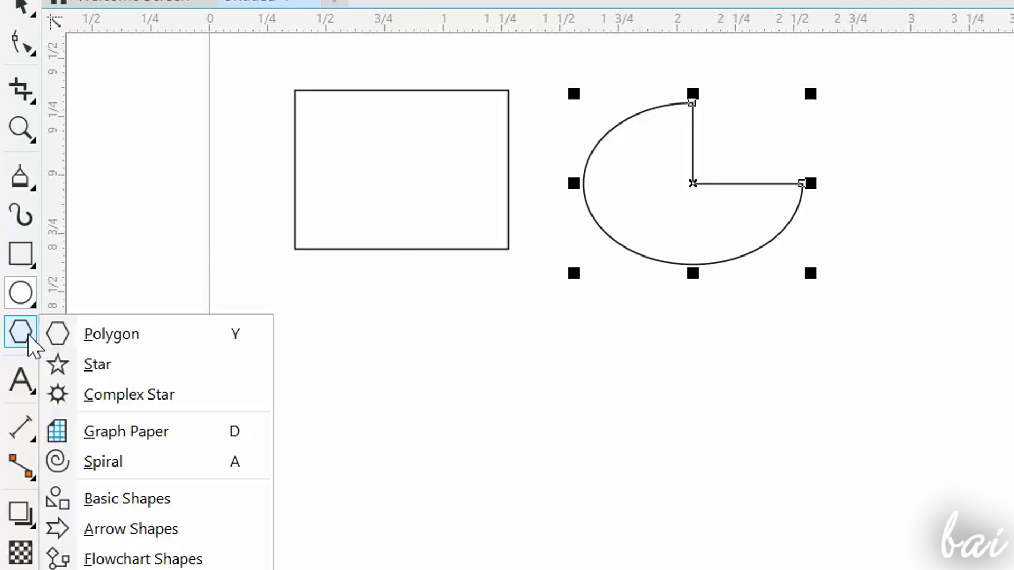
left_click(111, 333)
left_click_drag(328, 446, 469, 284)
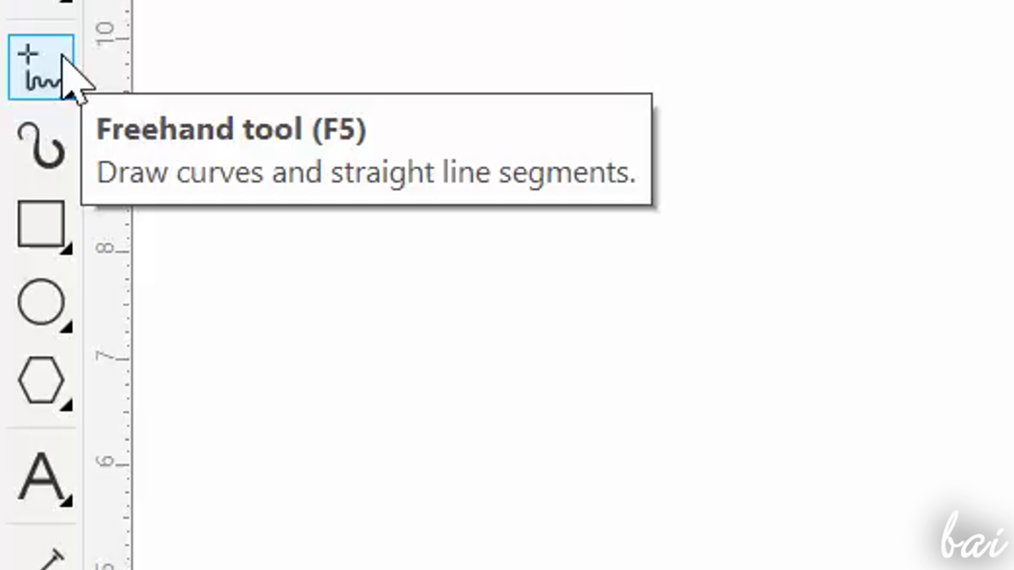
Step: Draw a straight freehand line and a wavy freehand curve beside it
mouse_move(345, 395)
left_mouse_down()
mouse_move(305, 154)
mouse_move(564, 132)
left_mouse_up()
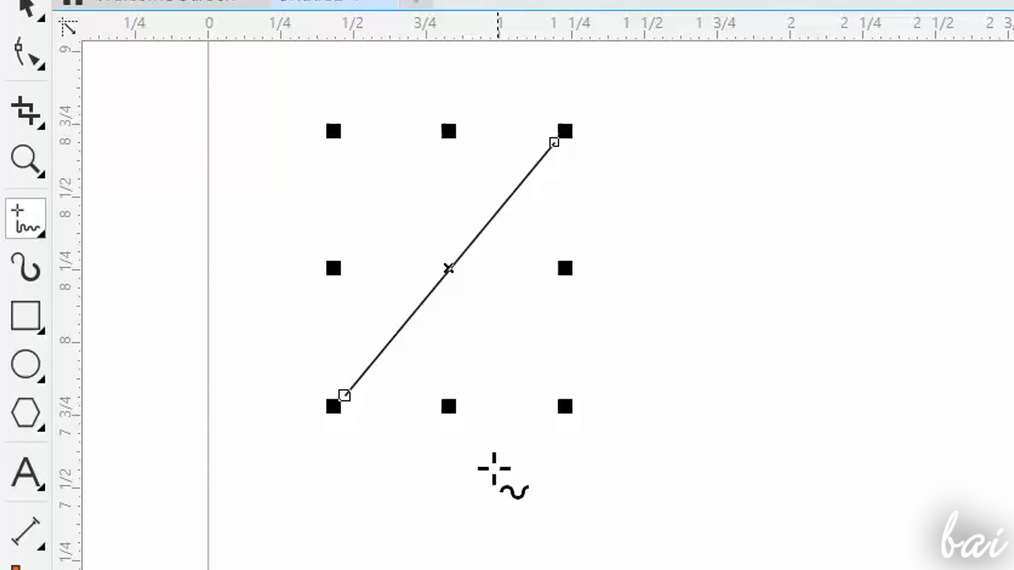
left_click(444, 495)
left_click_drag(499, 474, 735, 182)
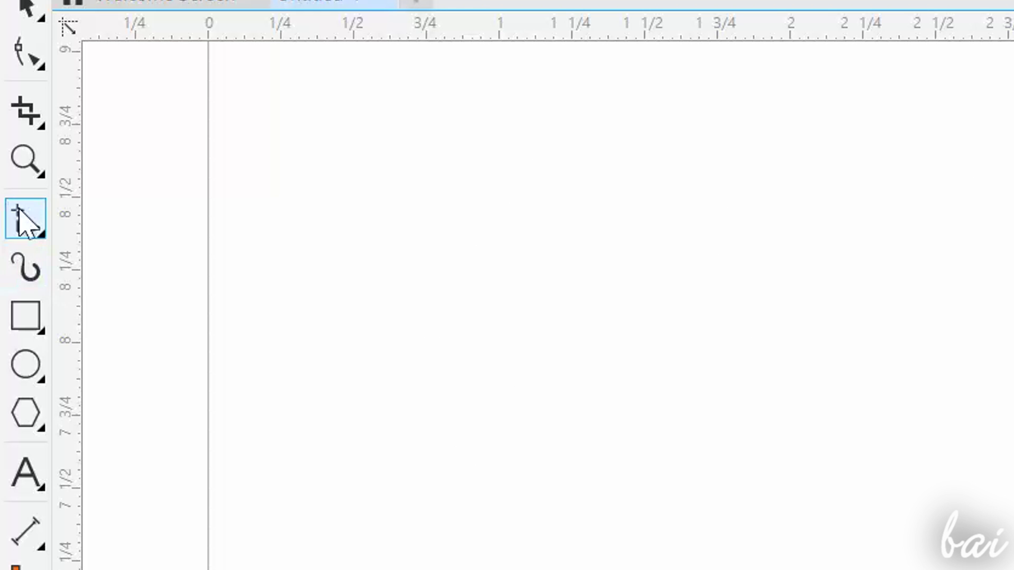
Step: Draw a straight 2-point line, then delete it
left_click(28, 220)
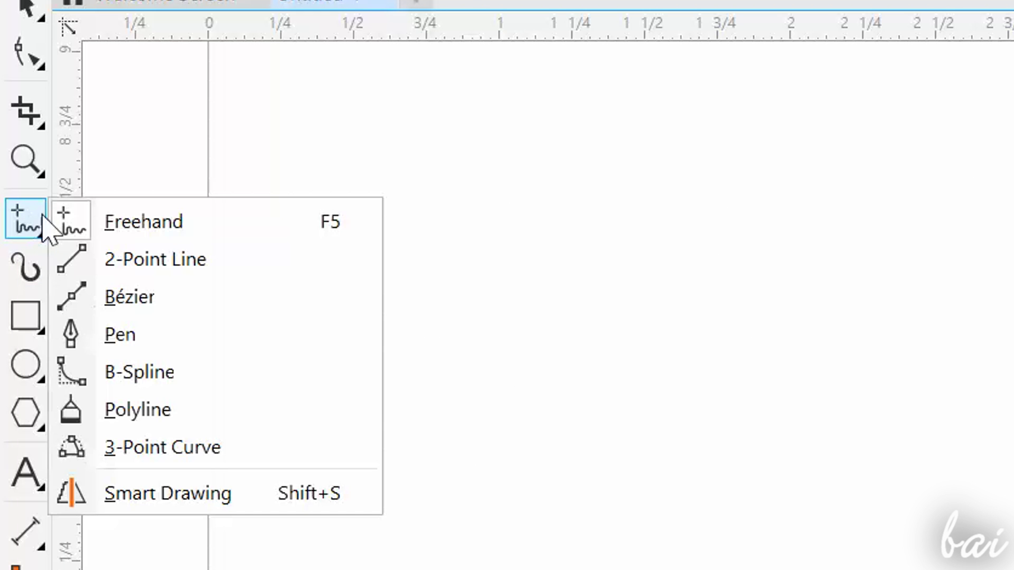
left_click(212, 277)
mouse_move(286, 355)
left_mouse_down()
mouse_move(380, 165)
mouse_move(517, 150)
left_mouse_up()
key("Delete")
Step: Paint two curved brush-style strokes with the Artistic Media tool
left_click(27, 268)
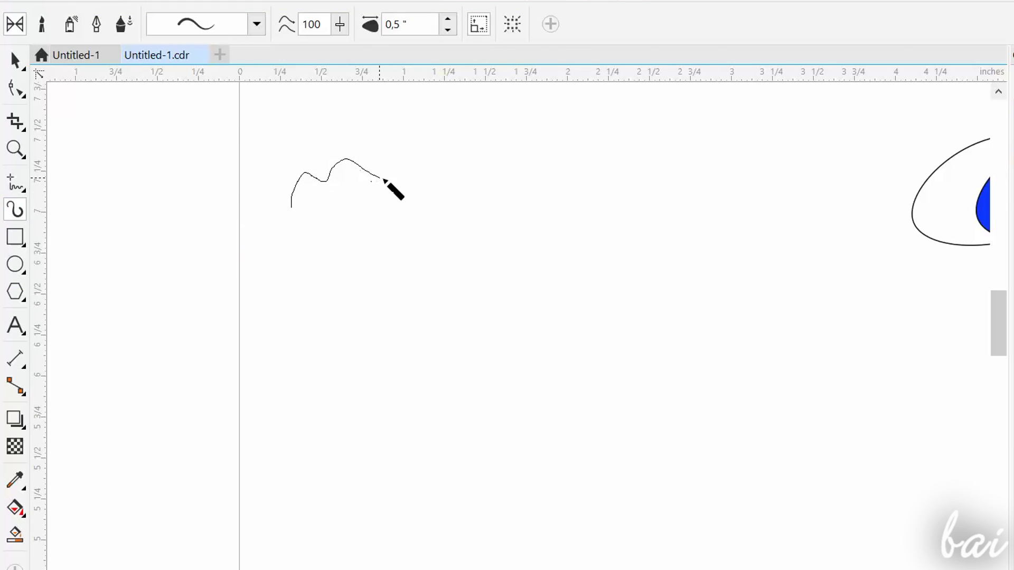
left_click_drag(414, 156, 456, 141)
mouse_move(659, 133)
left_mouse_down()
mouse_move(678, 365)
mouse_move(657, 420)
left_mouse_up()
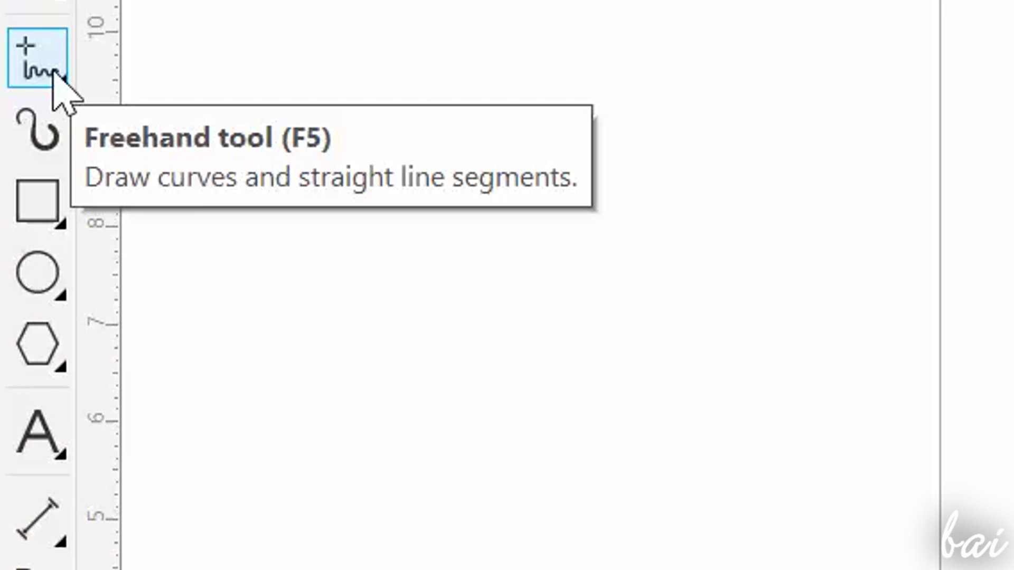
Step: Draw a first 3-point arched curve from two end points and a bend point
left_click(17, 182)
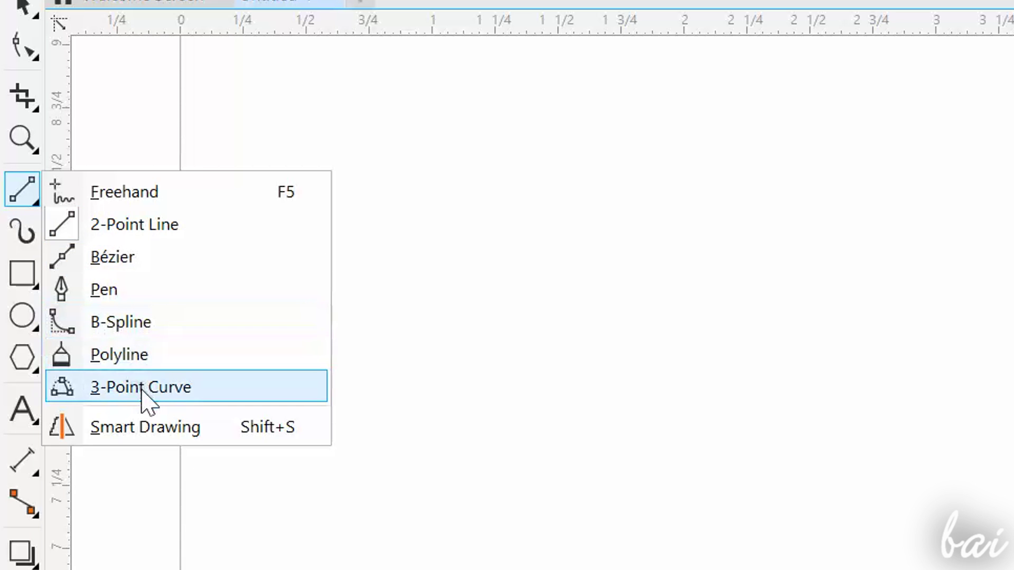
left_click(140, 387)
left_click_drag(219, 290, 392, 119)
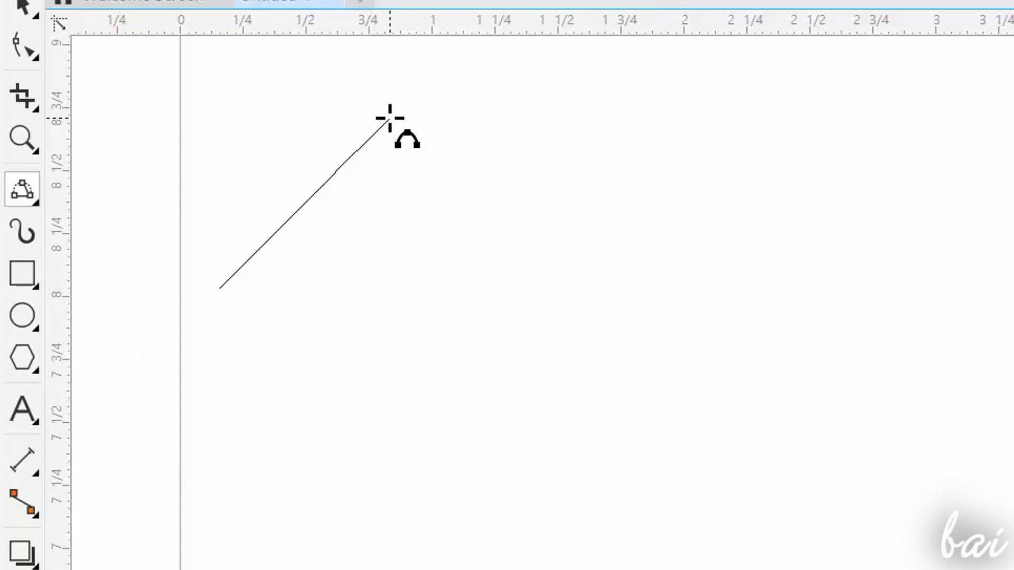
left_click(517, 241)
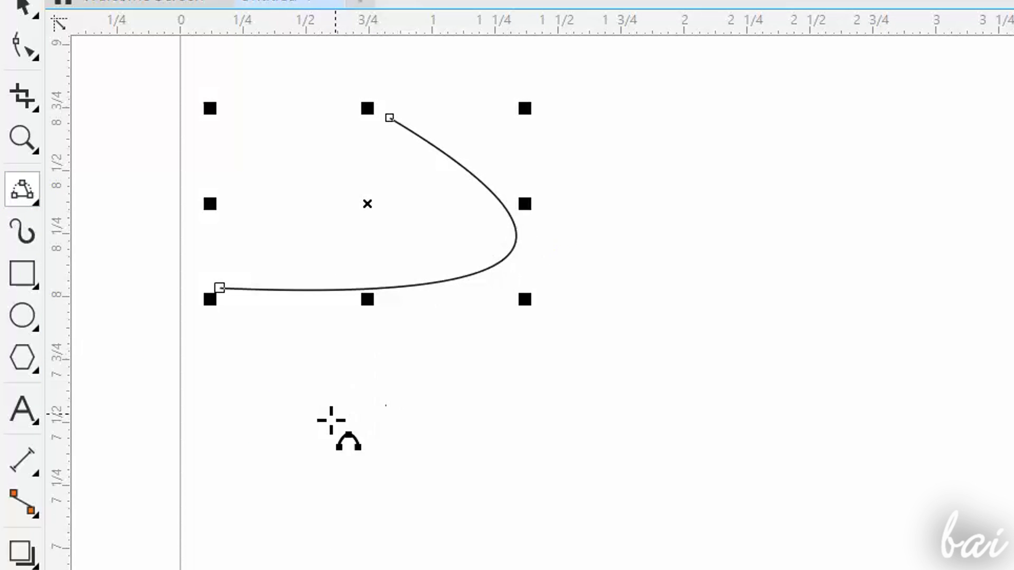
Step: Draw a second 3-point arched curve lower on the page
left_click_drag(297, 520, 523, 361)
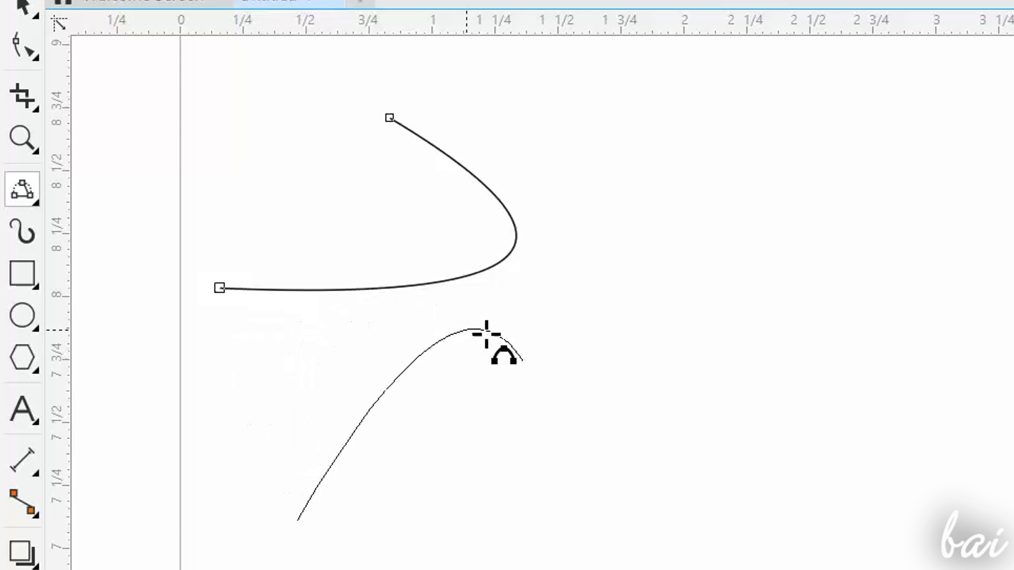
left_click(577, 388)
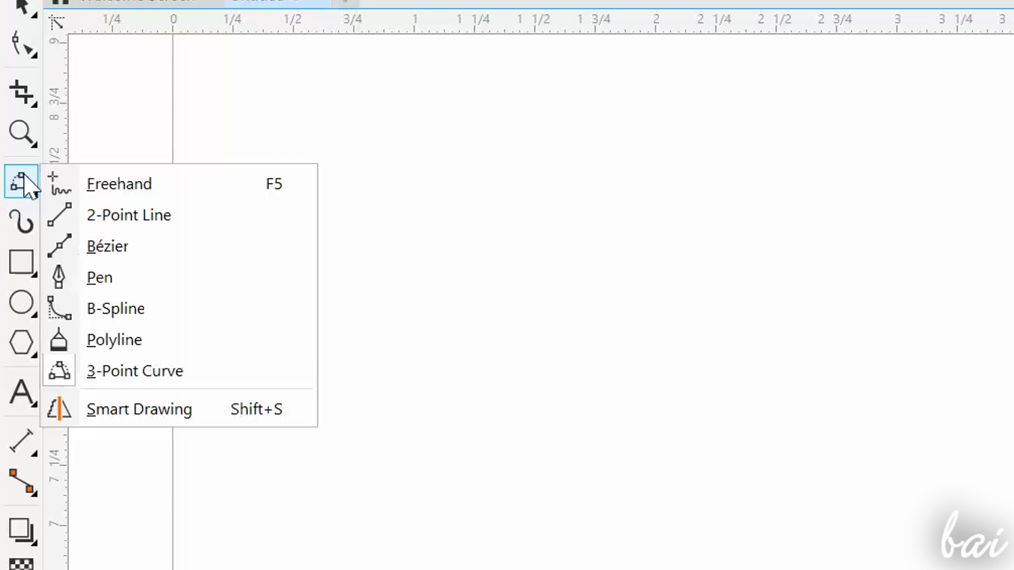
Step: Draw a wavy open B-spline curve from control points, then a closed B-spline loop
left_click(143, 314)
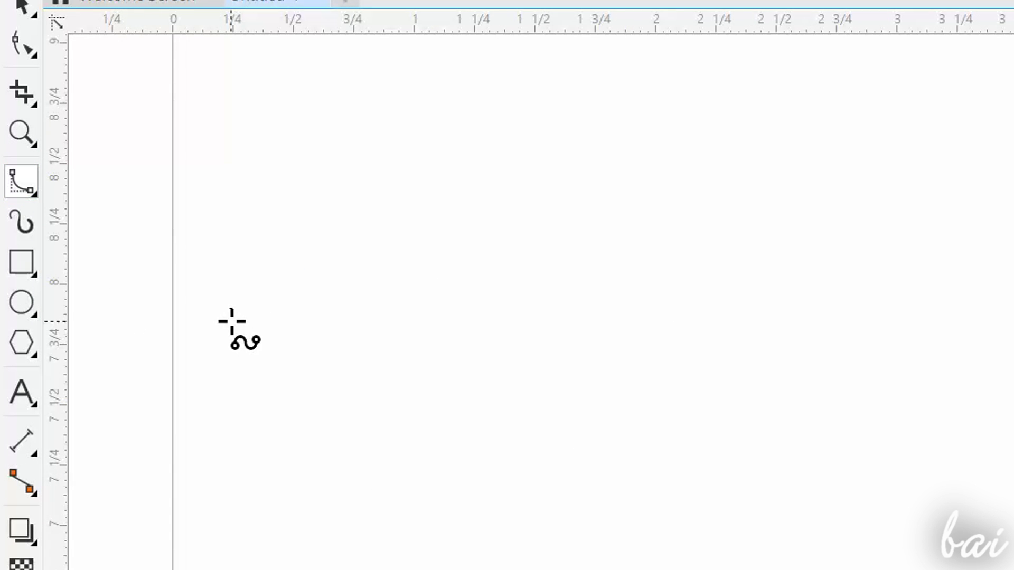
left_click(362, 141)
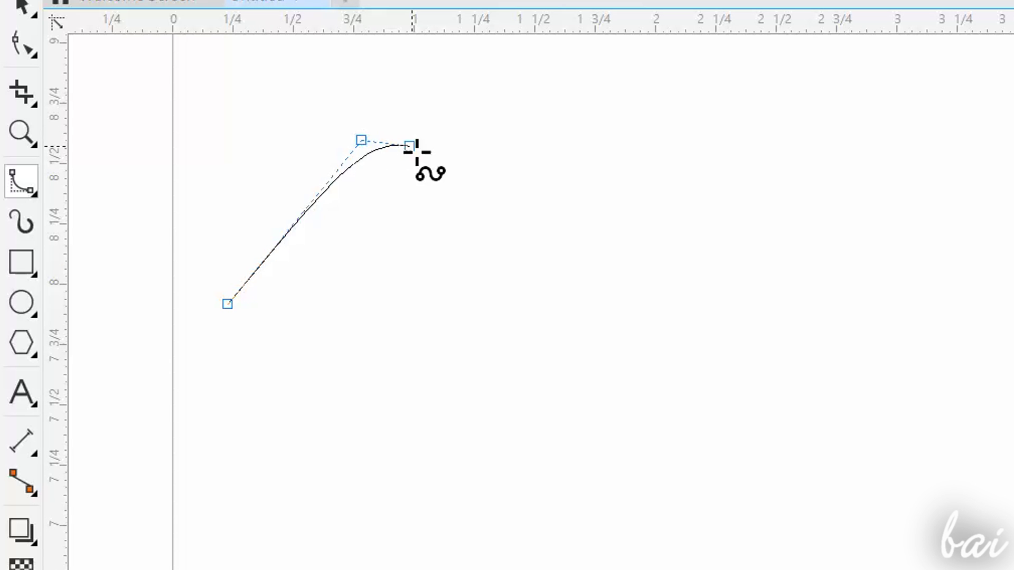
left_click(503, 300)
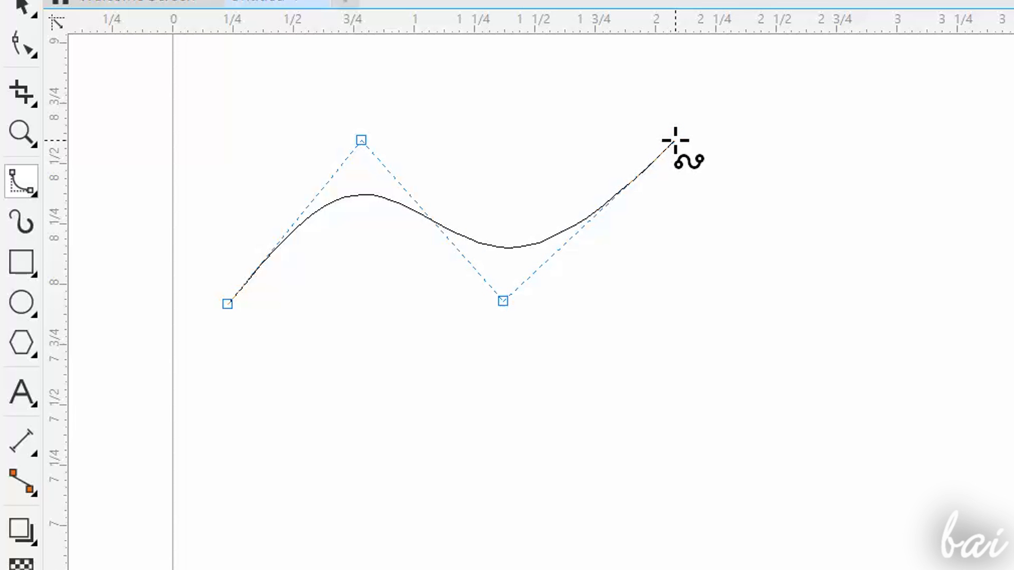
double_click(675, 141)
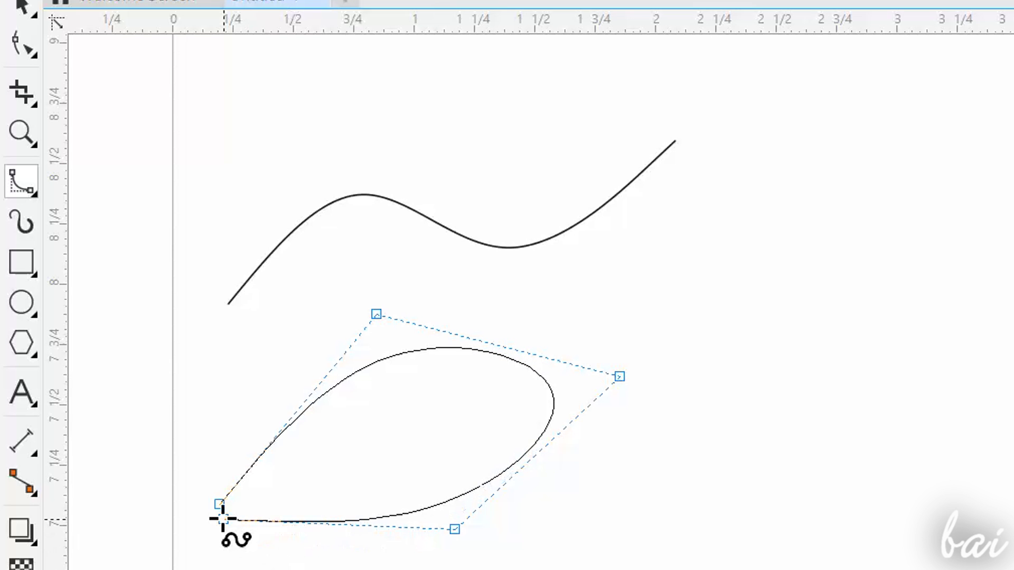
left_click(216, 505)
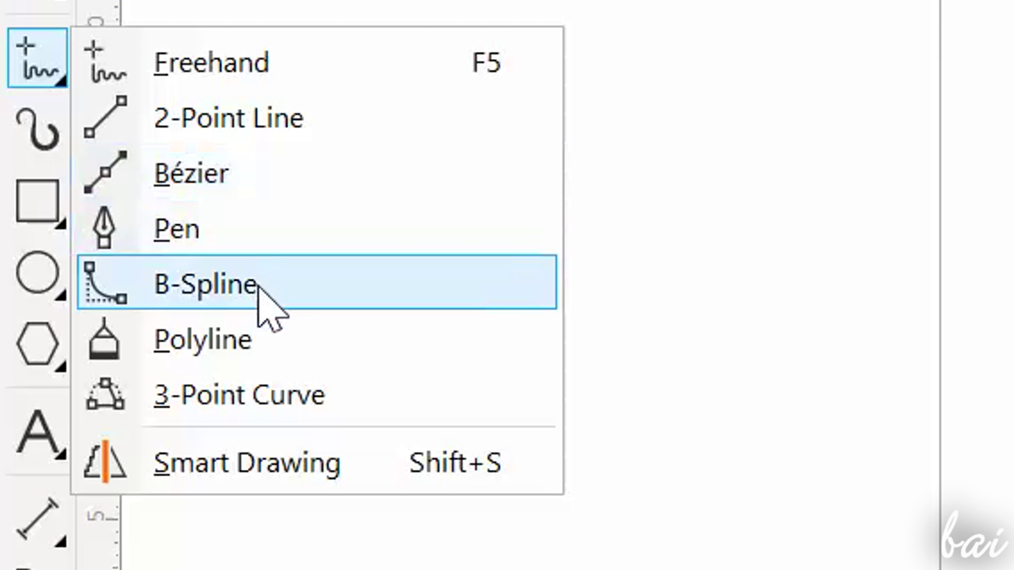
Step: Reshape the B-spline loop by moving one of its control points
left_click(266, 286)
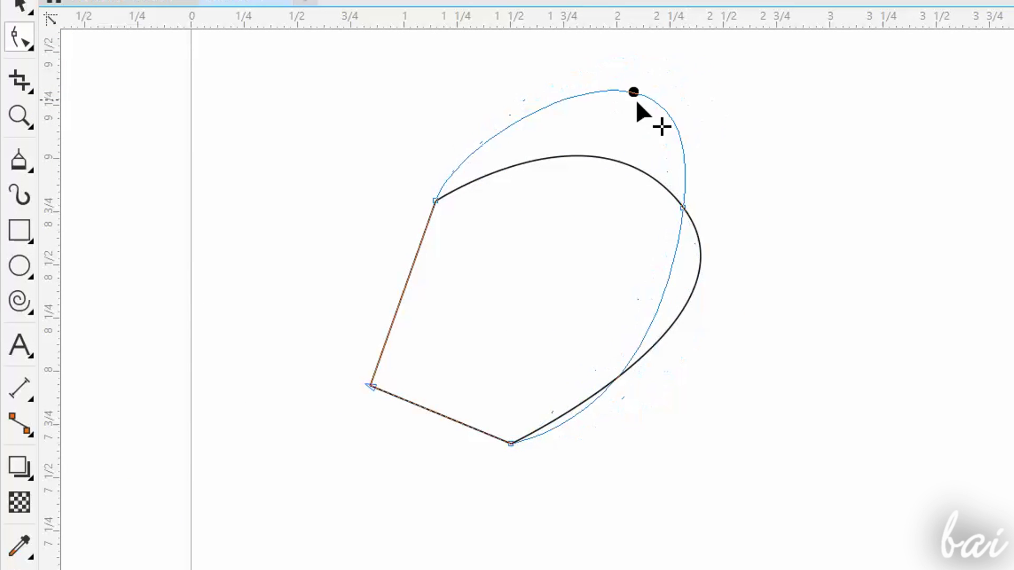
left_click_drag(596, 95, 602, 141)
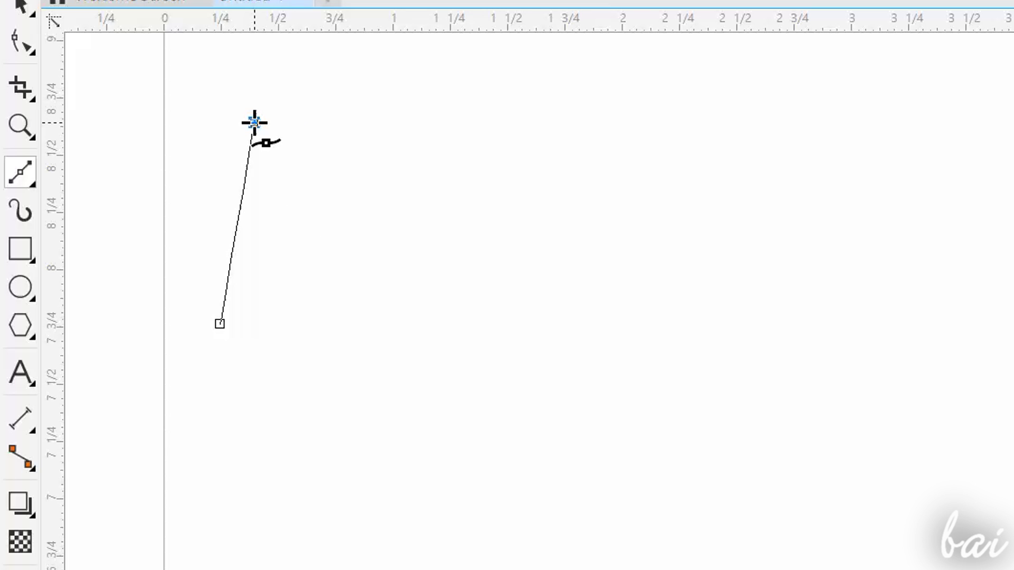
Step: Draw a Bézier path with three straight segments followed by smooth curved segments
left_click(255, 124)
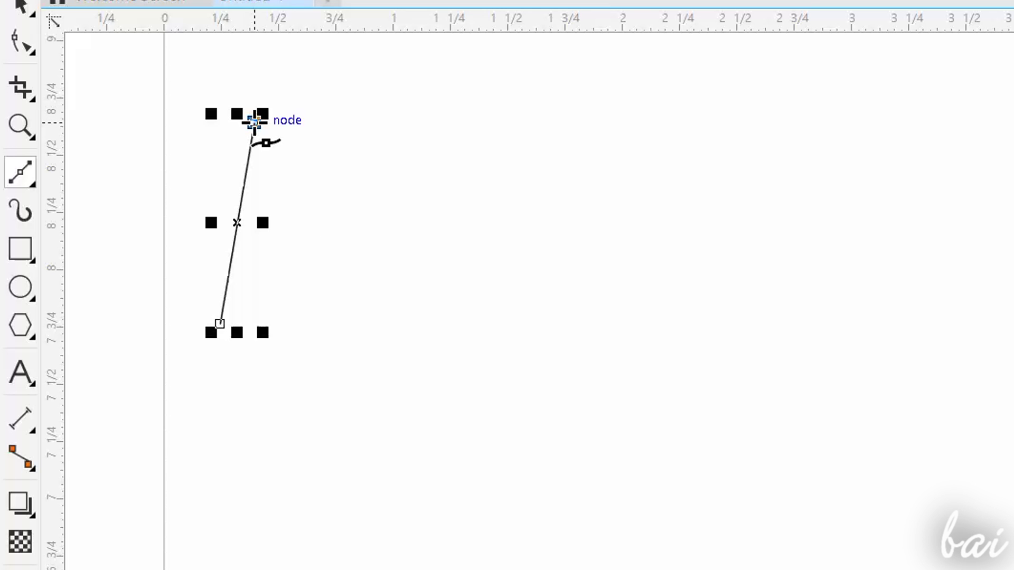
left_click(438, 93)
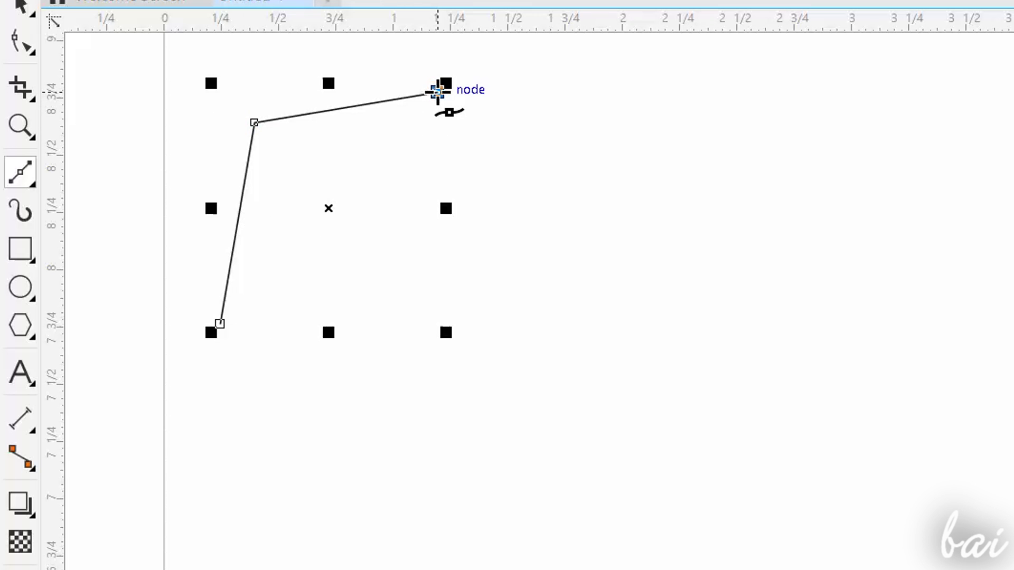
left_click(561, 259)
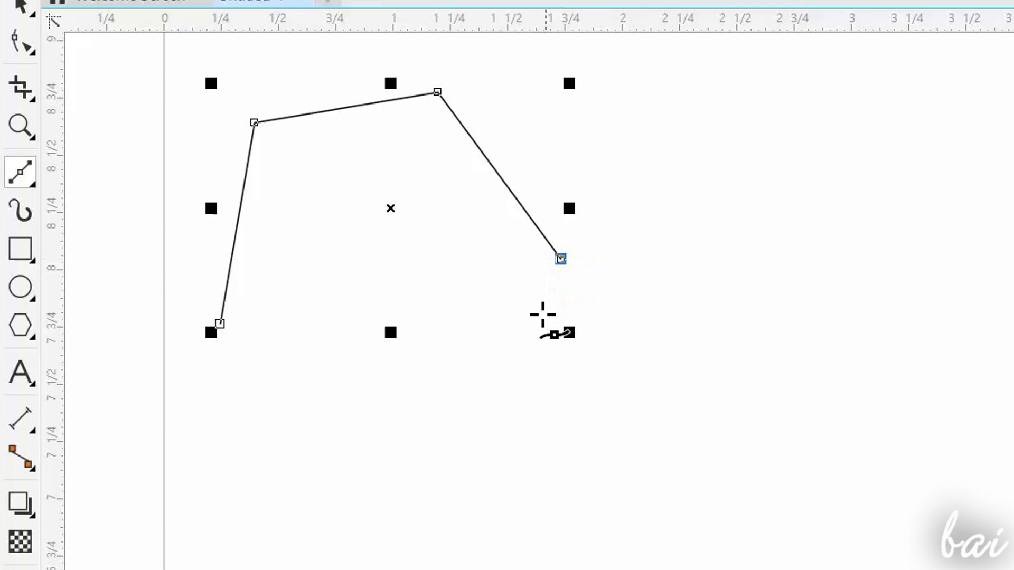
left_click_drag(448, 376, 242, 379)
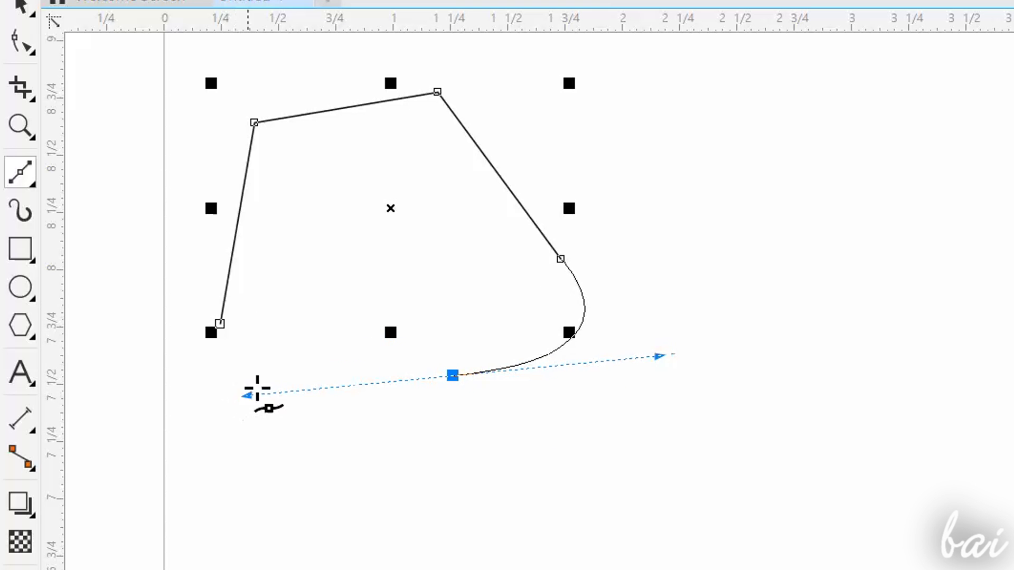
left_click_drag(241, 379, 252, 348)
left_click(281, 441)
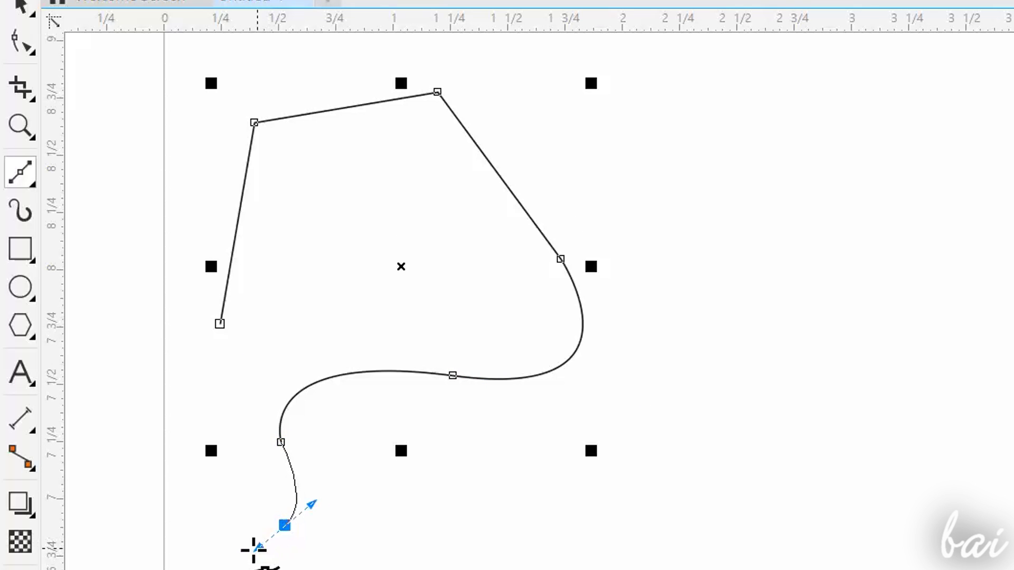
left_click_drag(281, 527, 206, 546)
Step: Start a Pen-tool outline with straight top edges and a smooth curved point
left_click(21, 173)
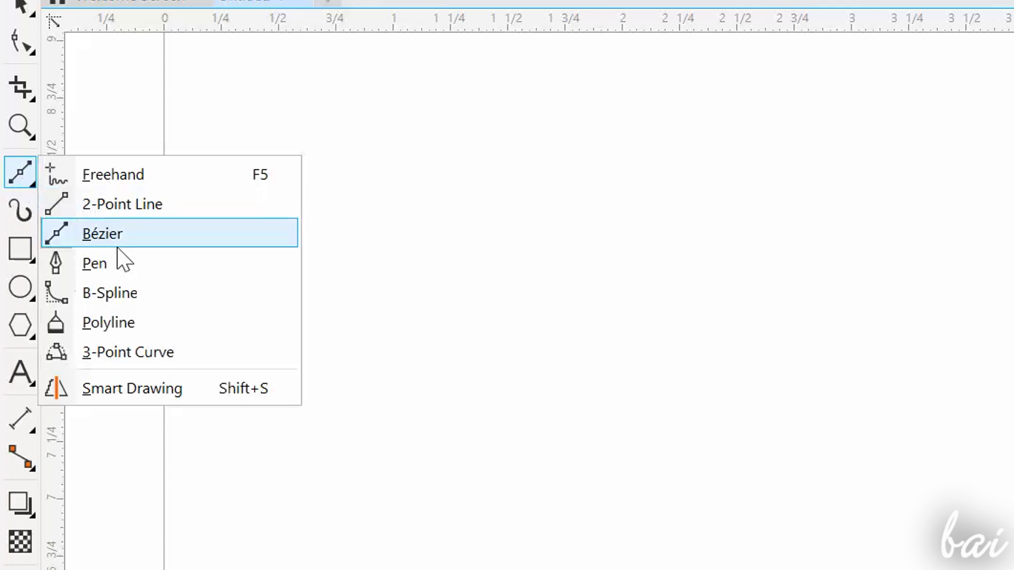
left_click(127, 269)
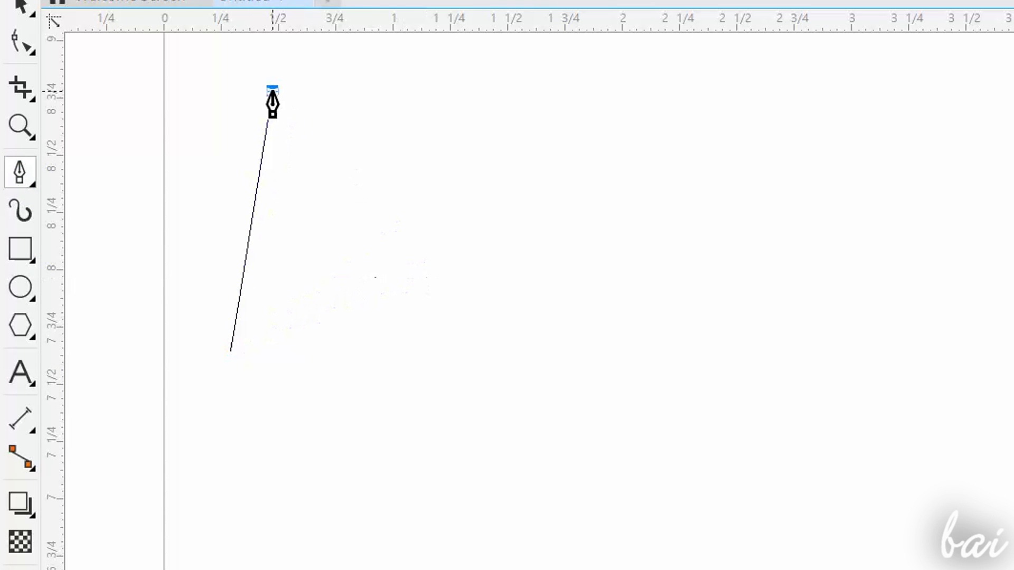
left_click(272, 92)
left_click(489, 97)
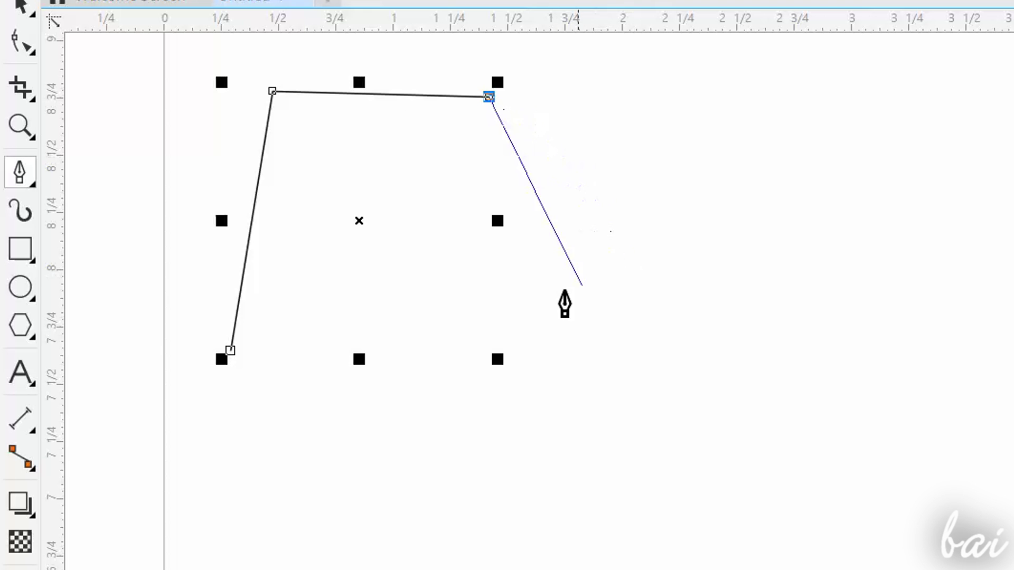
left_click(626, 288)
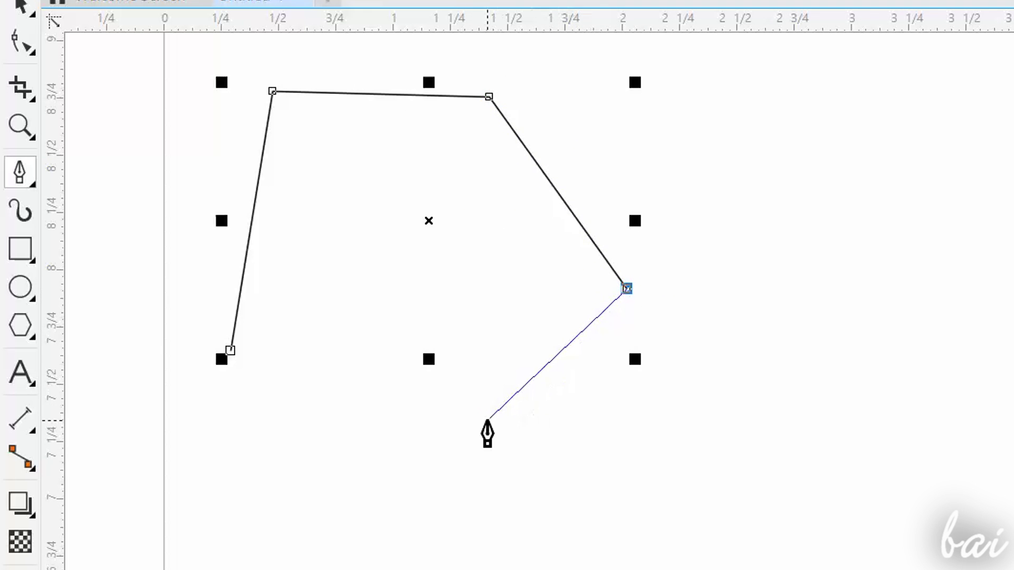
mouse_move(487, 421)
left_mouse_down()
mouse_move(579, 394)
mouse_move(363, 387)
left_mouse_up()
left_click(328, 476)
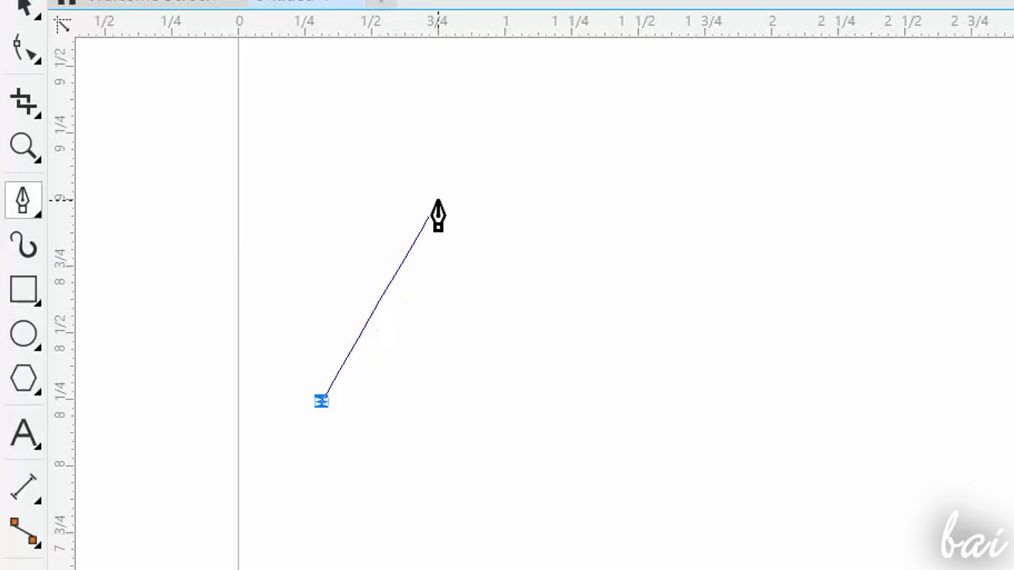
Step: Close a Pen-tool shape with a curved top arc, then delete it
left_click(442, 198)
mouse_move(696, 207)
left_mouse_down()
mouse_move(746, 253)
mouse_move(795, 342)
left_mouse_up()
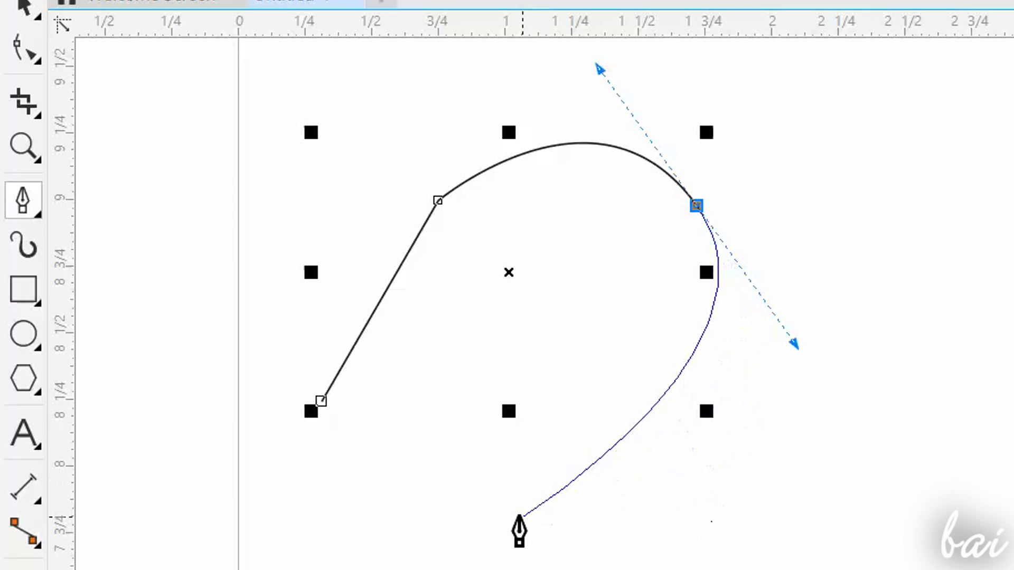
left_click(487, 493)
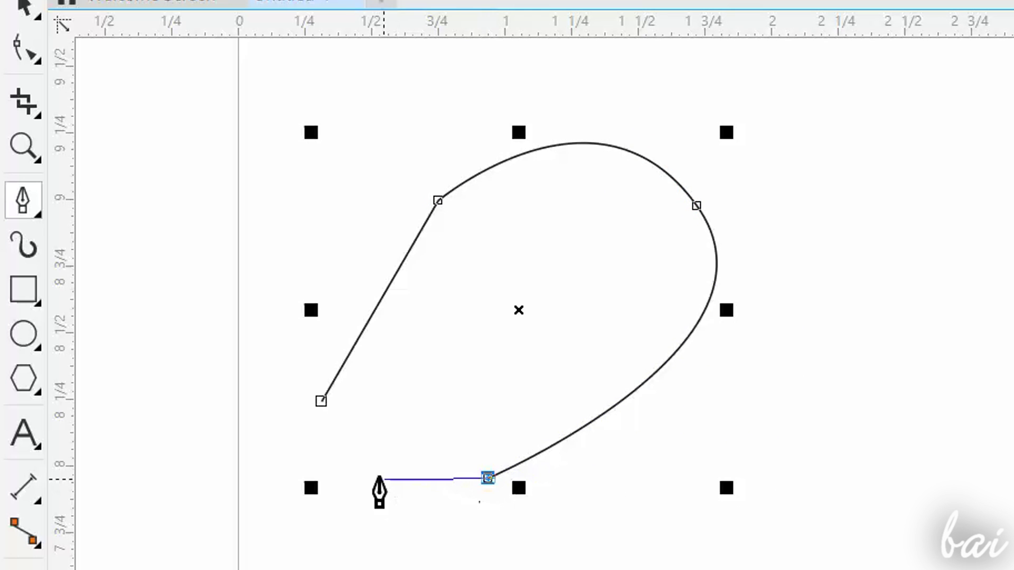
left_click(320, 399)
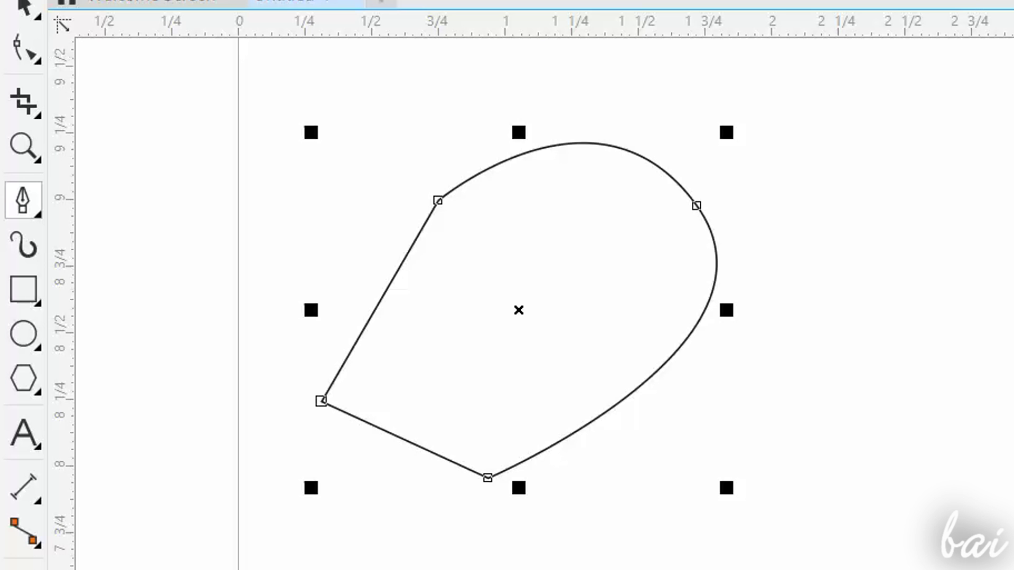
key("Delete")
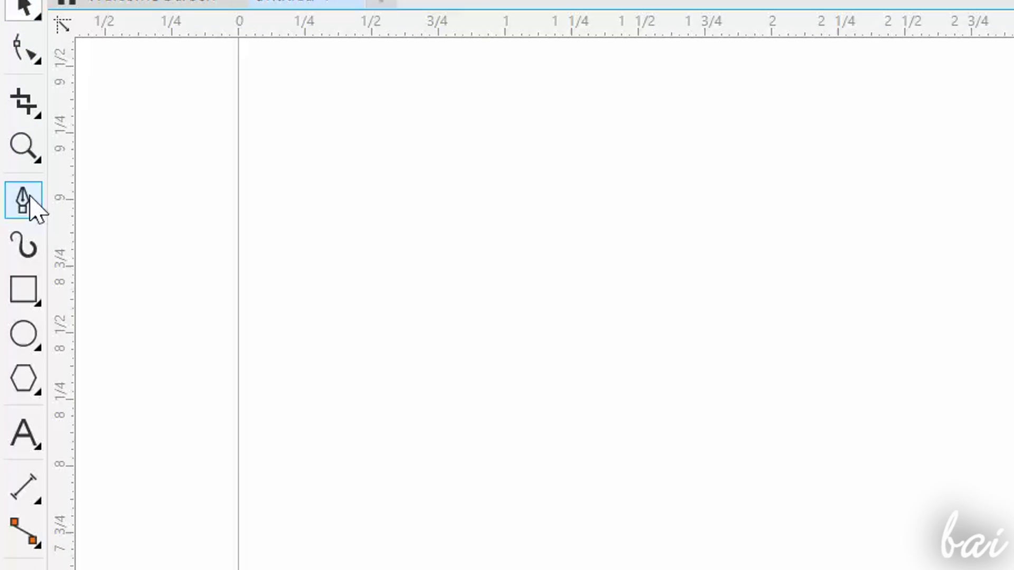
Step: Draw a closed polyline with straight sides and a wavy freehand bottom edge
left_click(30, 202)
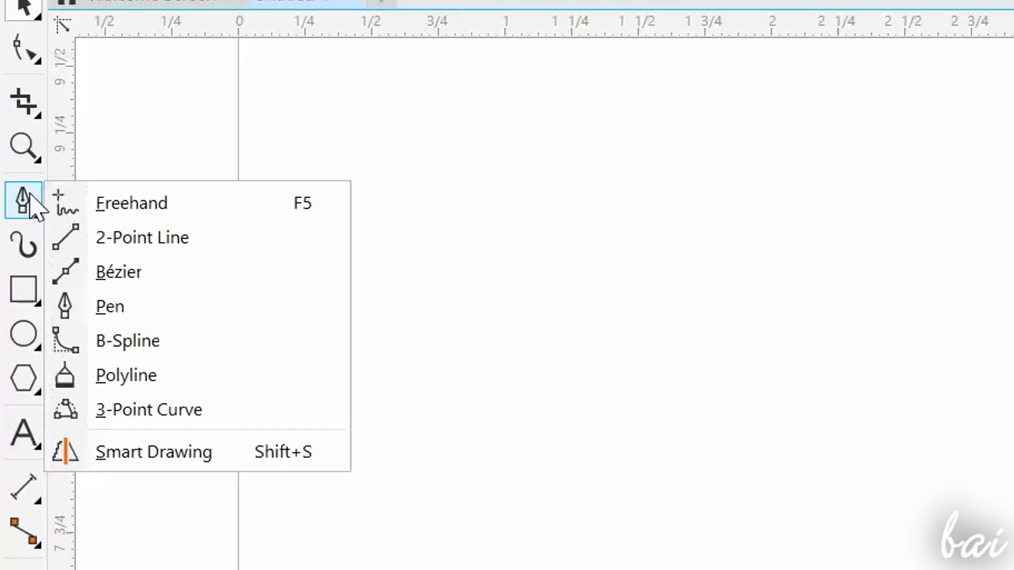
left_click(150, 385)
left_click(330, 372)
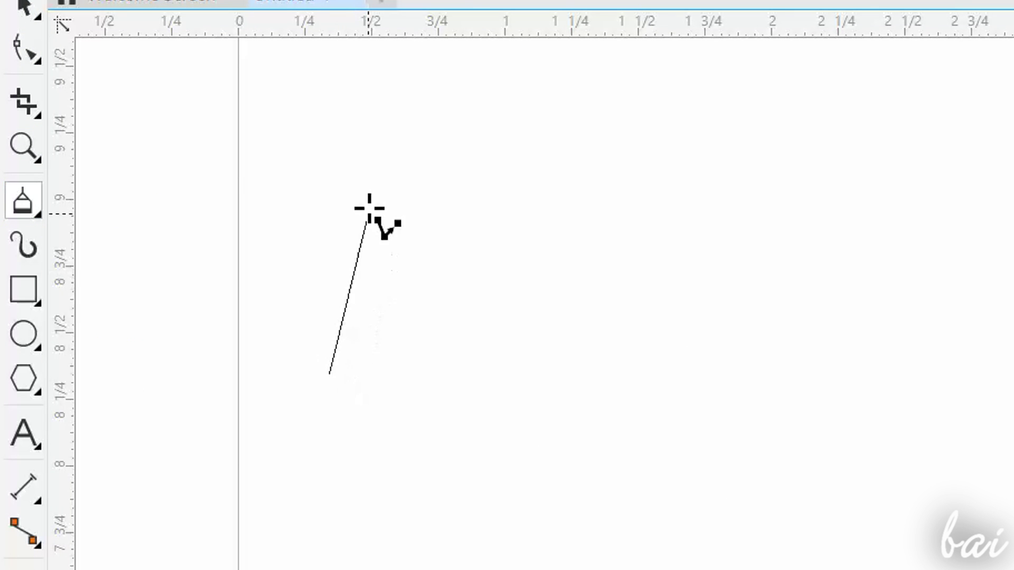
left_click(346, 153)
left_click(646, 87)
left_click(649, 321)
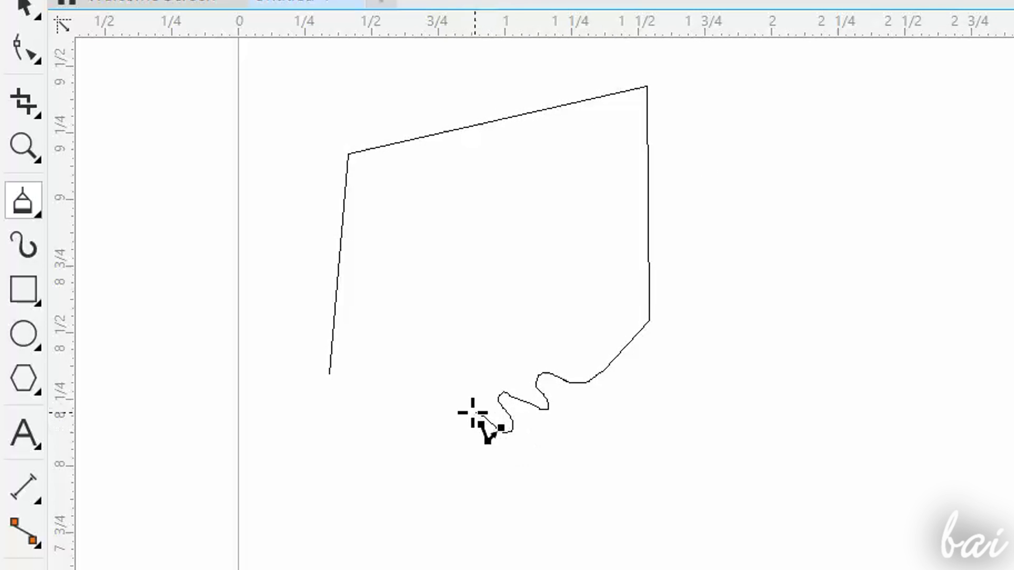
mouse_move(471, 426)
left_mouse_down()
mouse_move(428, 428)
mouse_move(321, 477)
mouse_move(417, 400)
mouse_move(332, 373)
left_mouse_up()
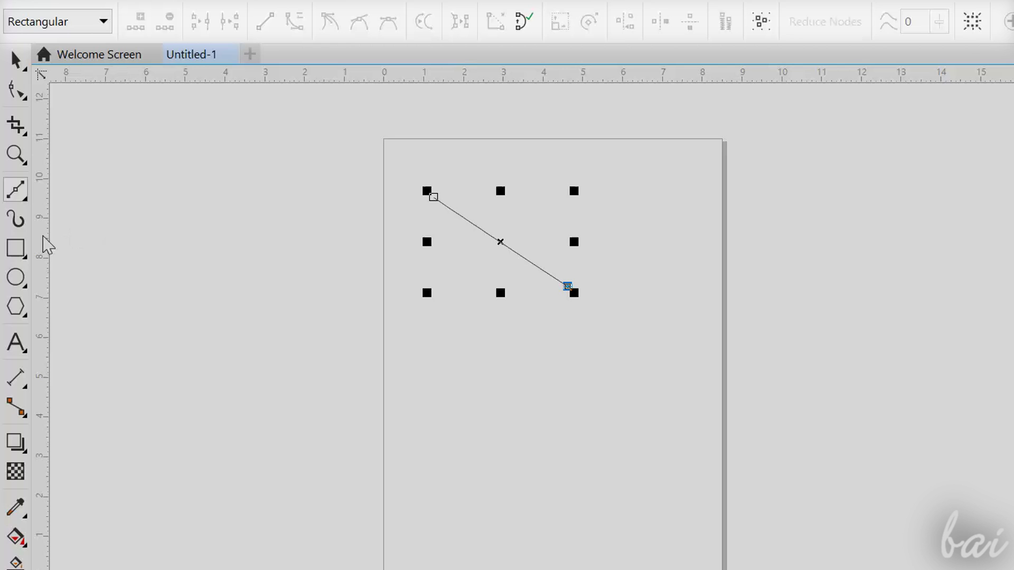
Step: Browse the Rectangle, Ellipse and Polygon tools in the toolbox
left_click(18, 248)
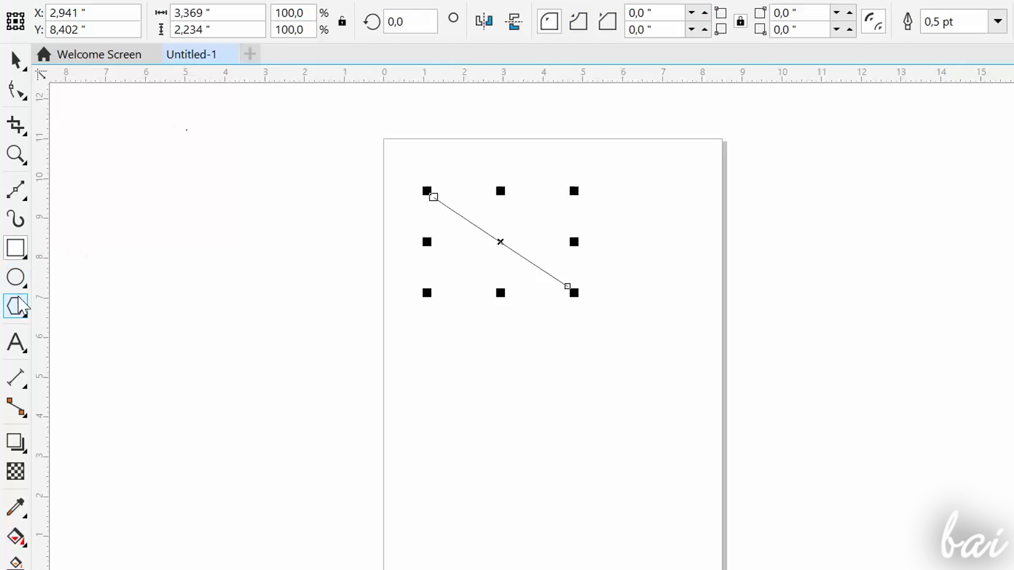
left_click(16, 280)
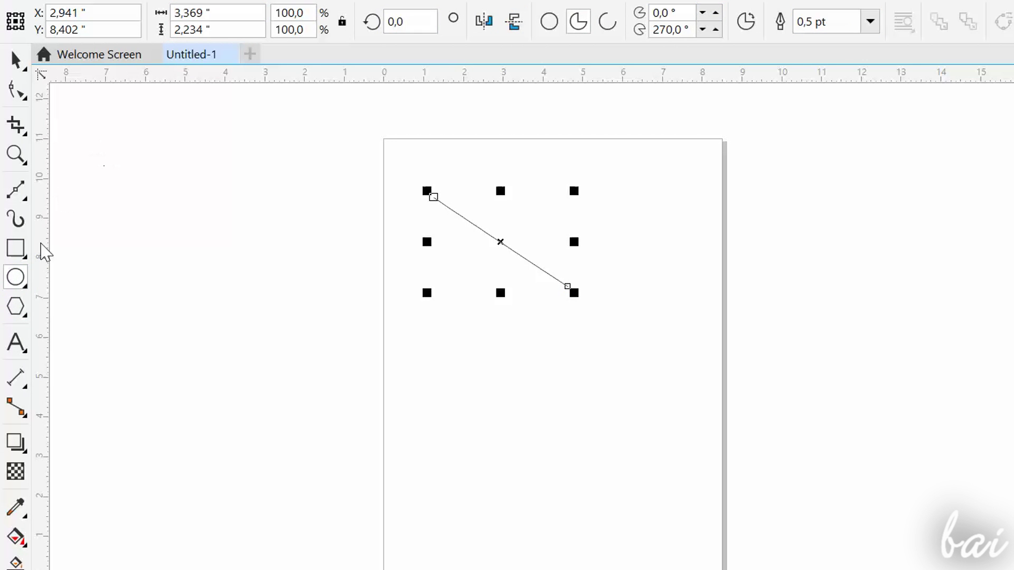
left_click(17, 307)
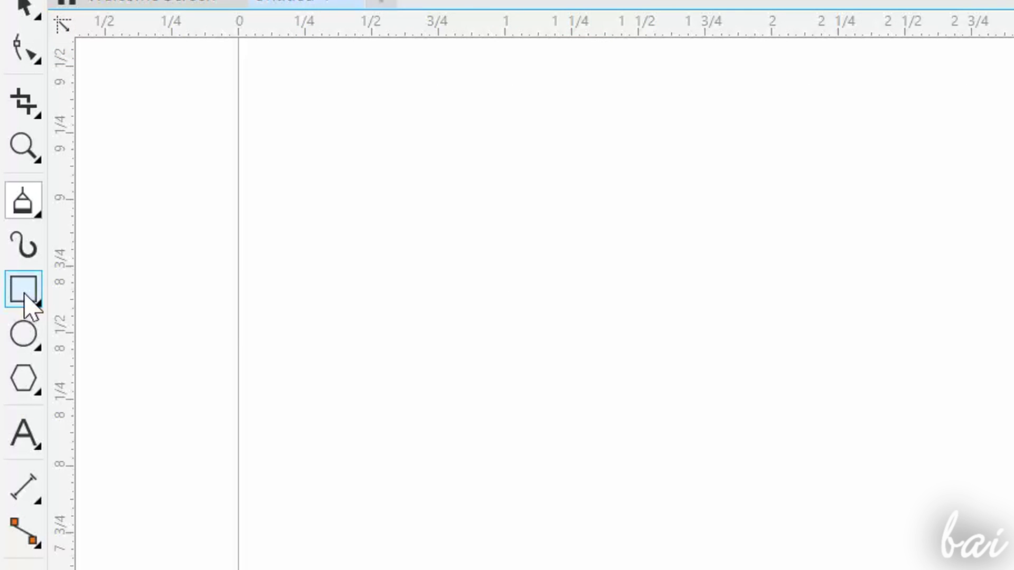
Step: Draw a rectangle near the top left and a pie-shaped ellipse to its right
left_click(23, 291)
left_click(142, 292)
left_click_drag(337, 103, 580, 283)
left_click(24, 337)
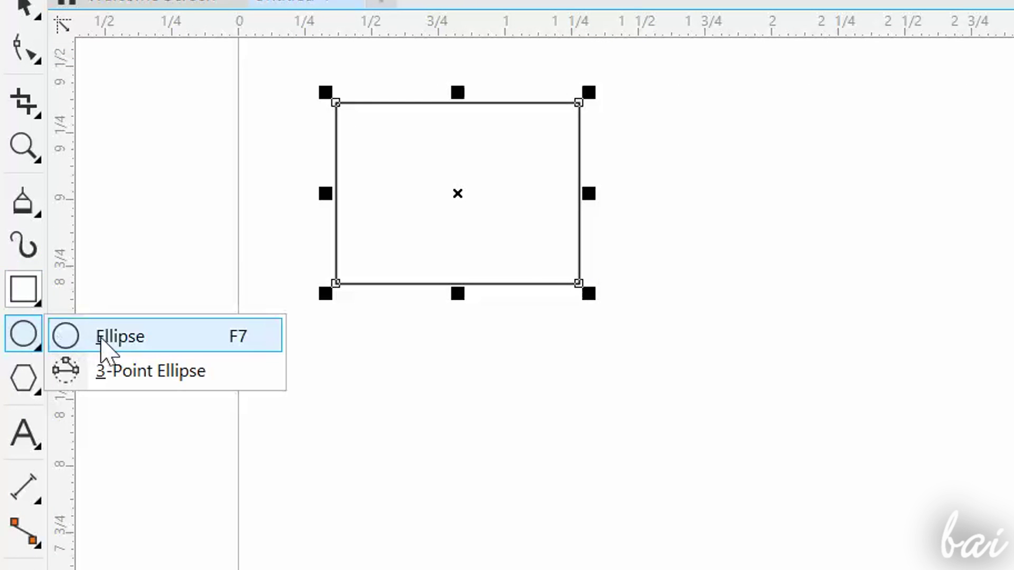
left_click(112, 336)
left_click_drag(692, 365, 955, 127)
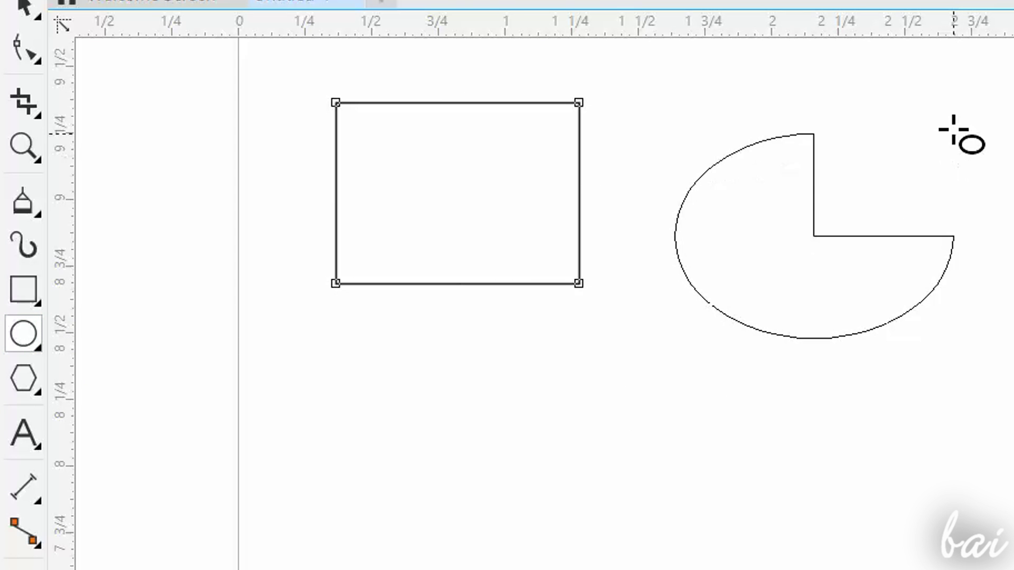
Step: Draw a pentagon below the rectangle and an arrow shape below the pie
left_click(22, 334)
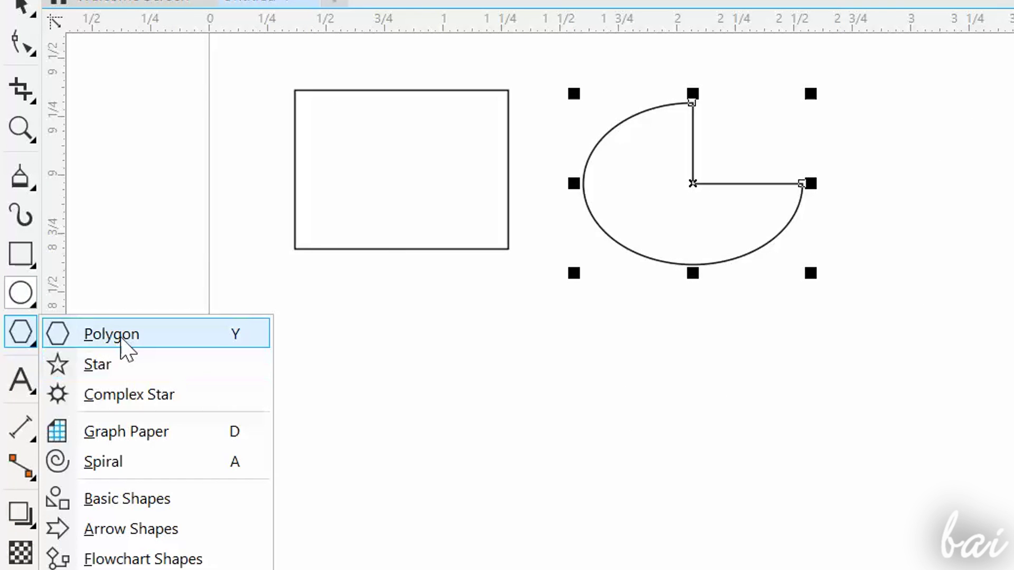
left_click(111, 335)
mouse_move(313, 408)
left_mouse_down()
mouse_move(366, 405)
mouse_move(467, 279)
left_mouse_up()
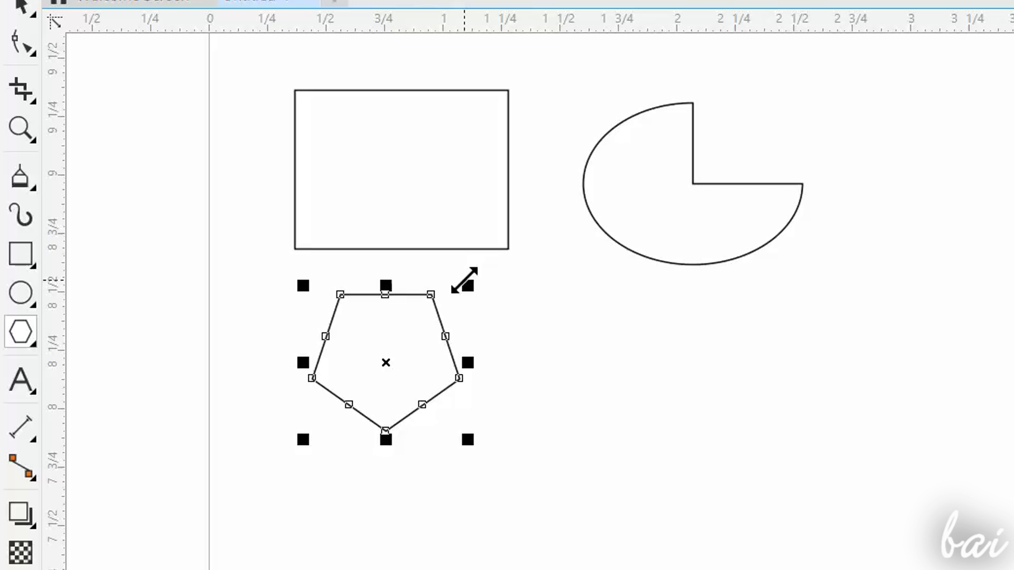
left_click(22, 334)
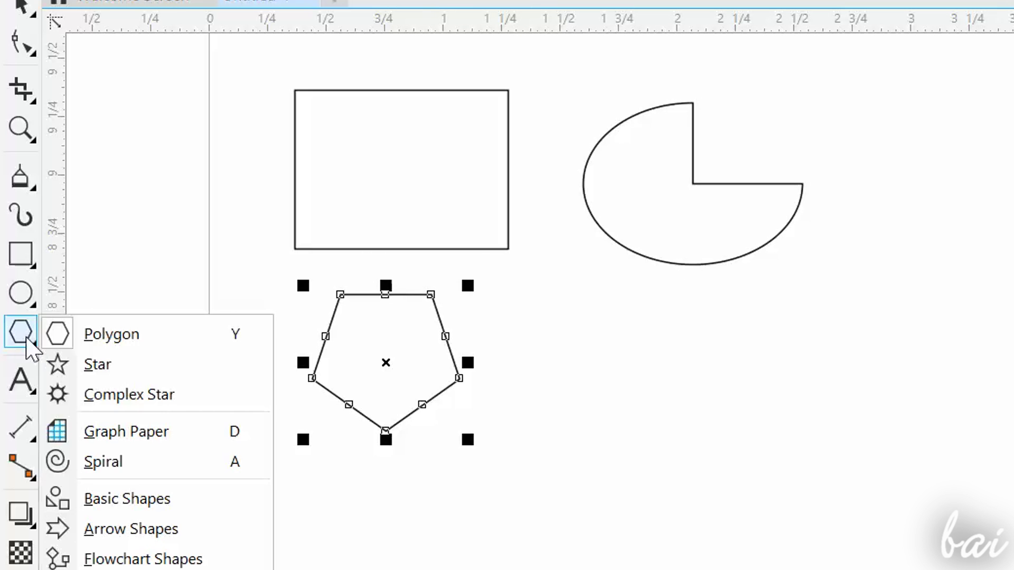
left_click(132, 529)
left_click_drag(575, 376, 781, 279)
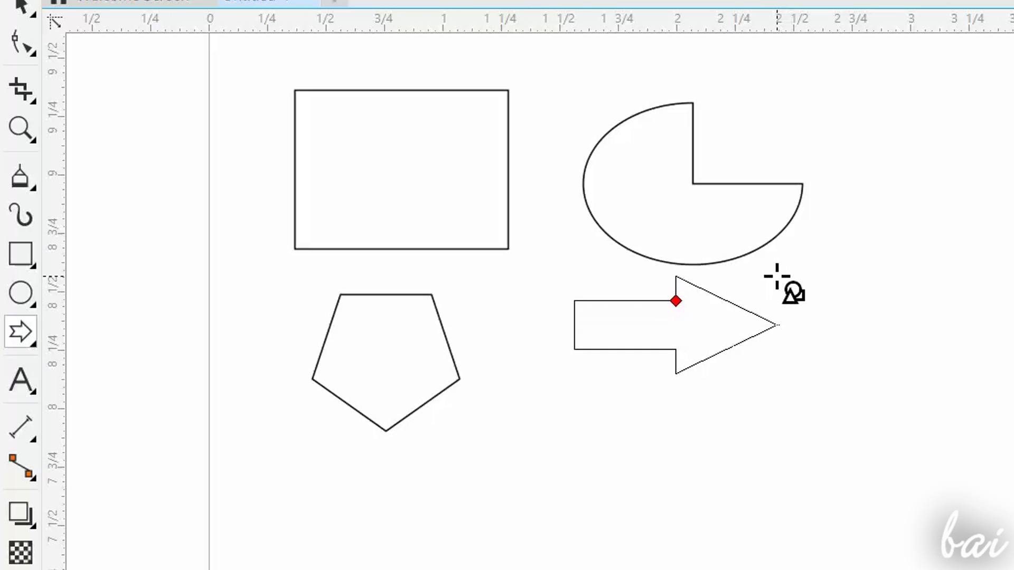
Step: Draw a spiral below the arrow, then a logarithmic spiral at bottom left
left_click(22, 334)
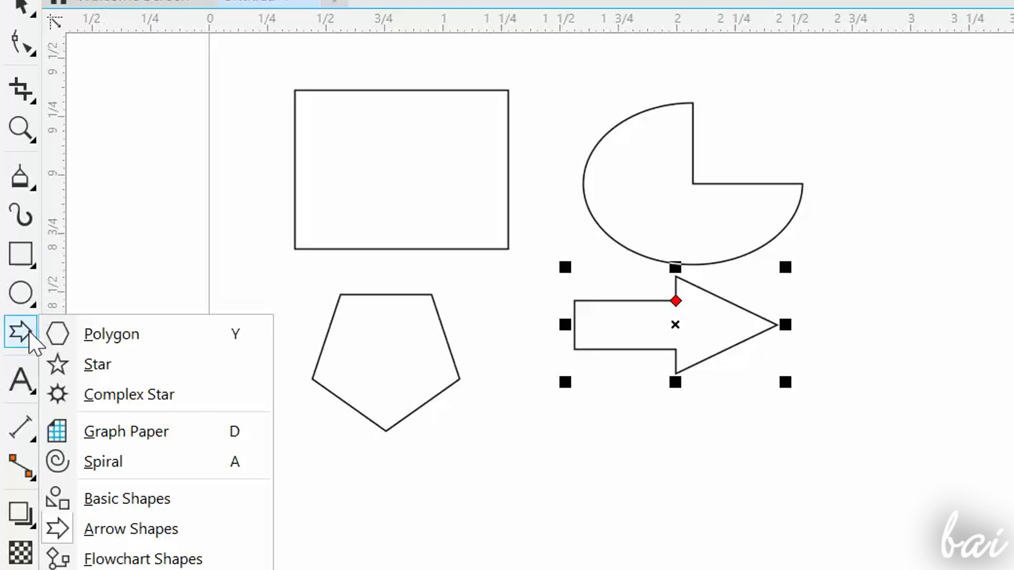
left_click(116, 462)
left_click_drag(500, 543, 657, 389)
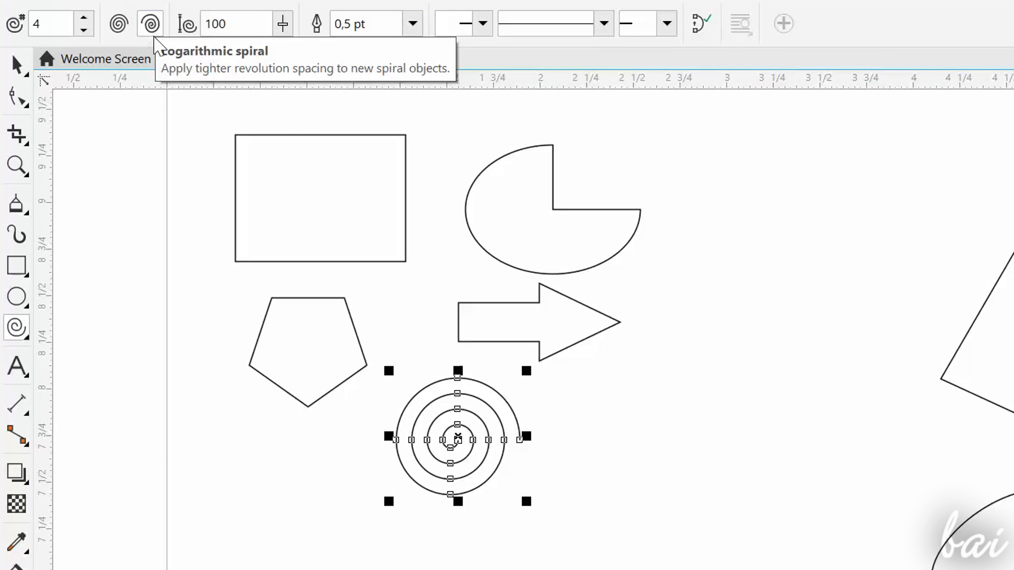
left_click(151, 24)
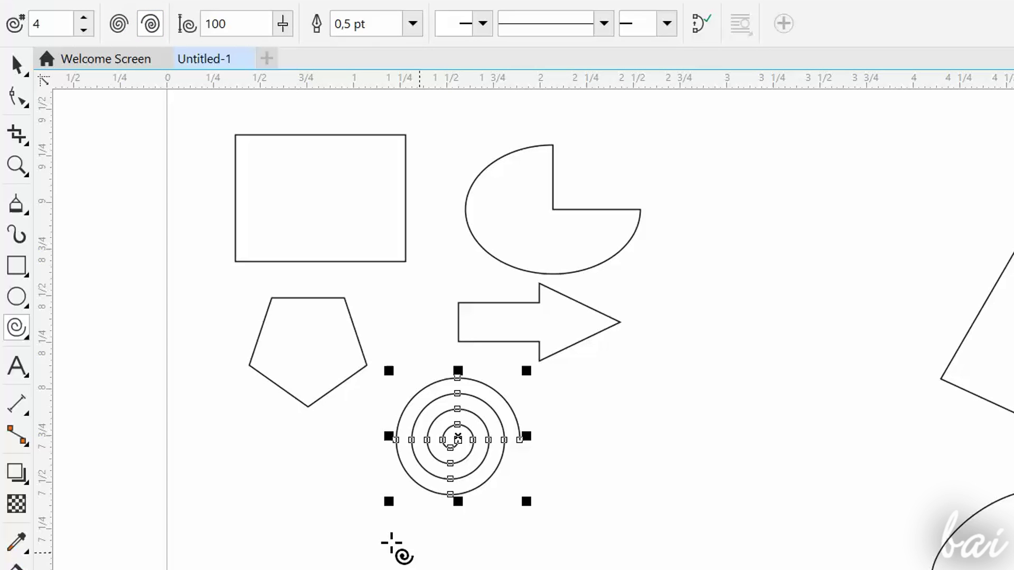
left_click_drag(273, 547, 385, 441)
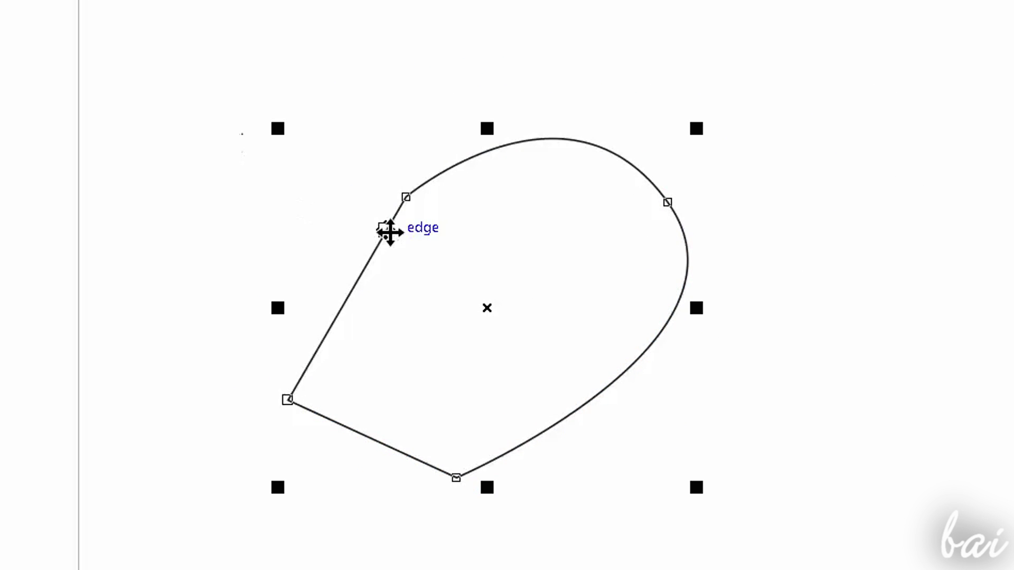
Step: Click the closed curve again to put it in rotate and skew mode
left_click(388, 231)
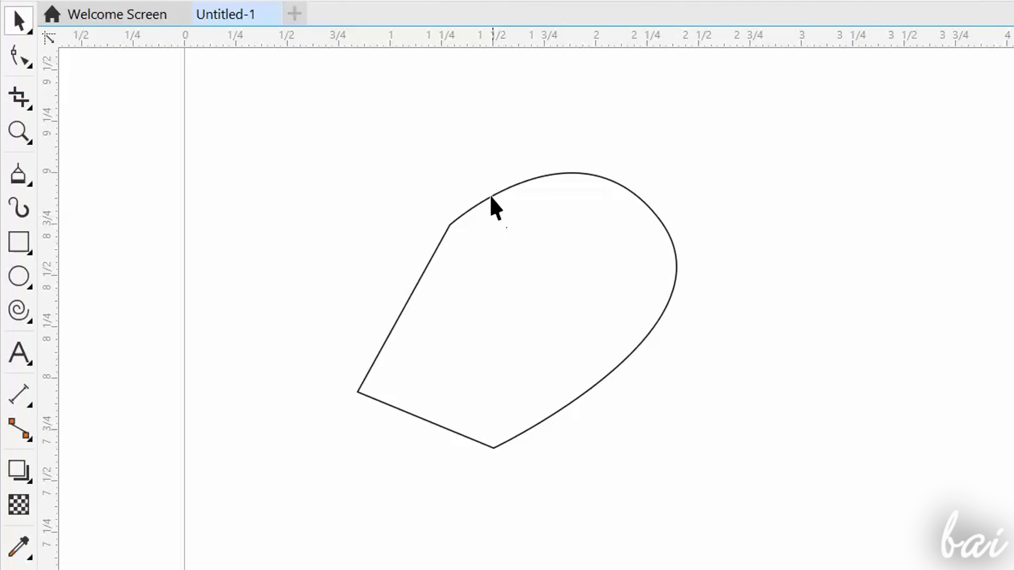
Step: Select the curve with the Shape tool and nudge its upper-left nodes to reshape the outline
left_click(489, 194)
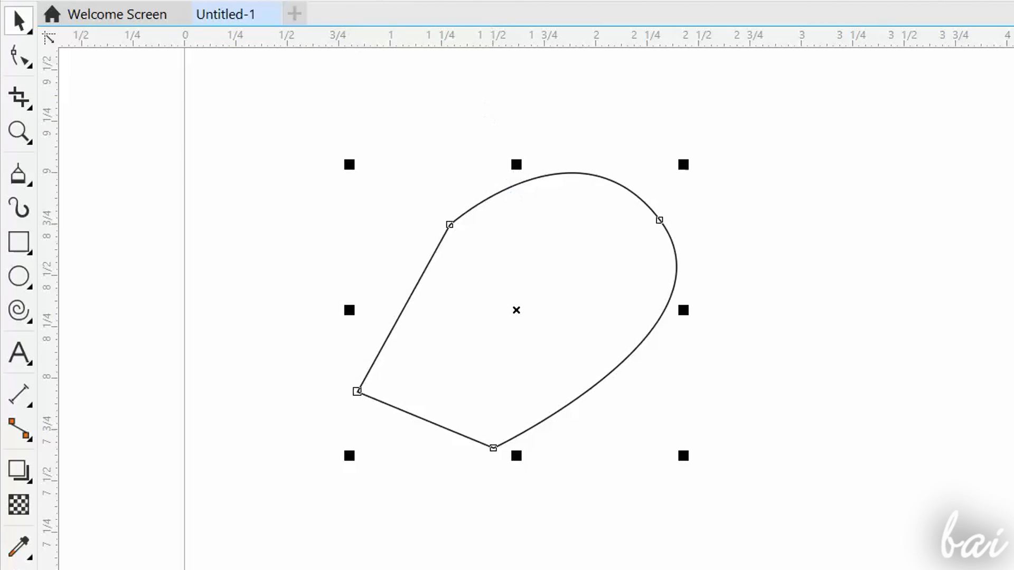
left_click(20, 58)
left_click(95, 58)
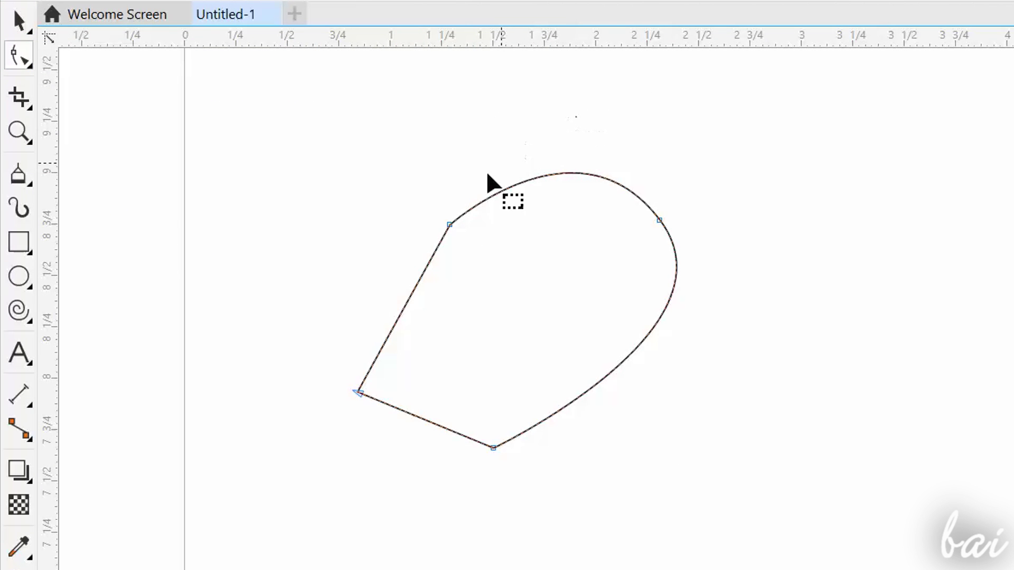
left_click_drag(448, 224, 426, 227)
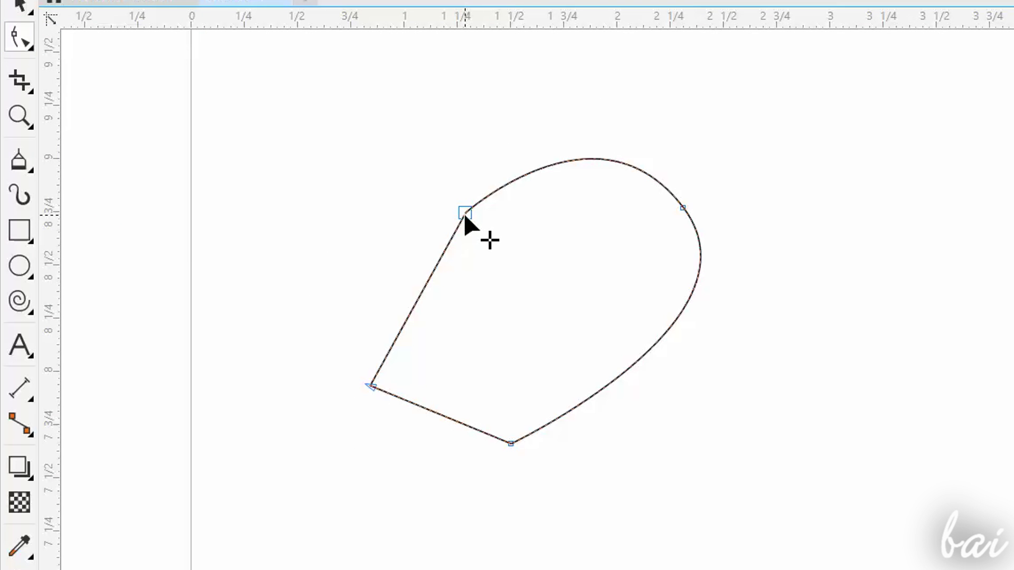
left_click_drag(465, 214, 440, 214)
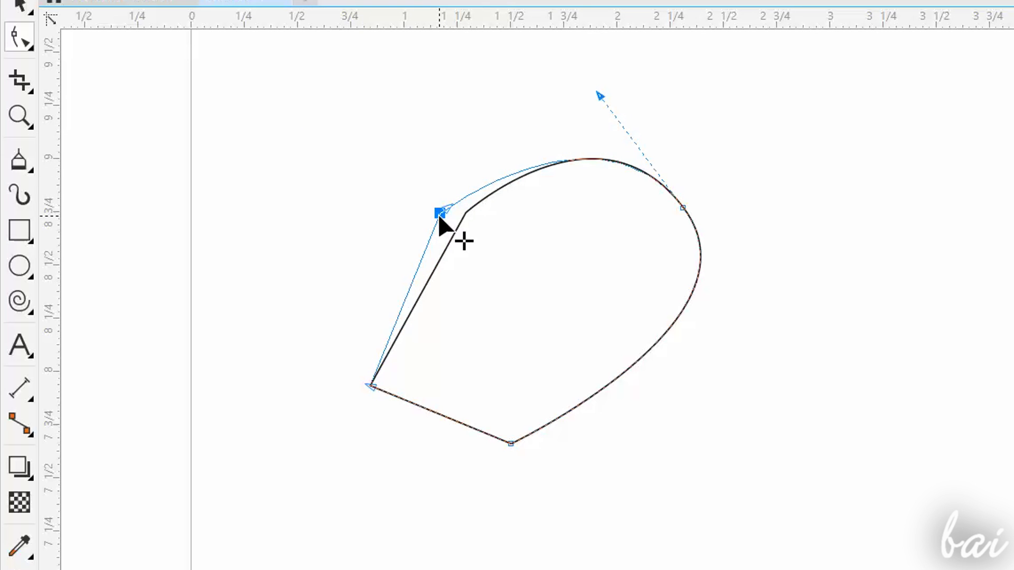
mouse_move(440, 212)
left_mouse_down()
mouse_move(482, 139)
mouse_move(436, 200)
left_mouse_up()
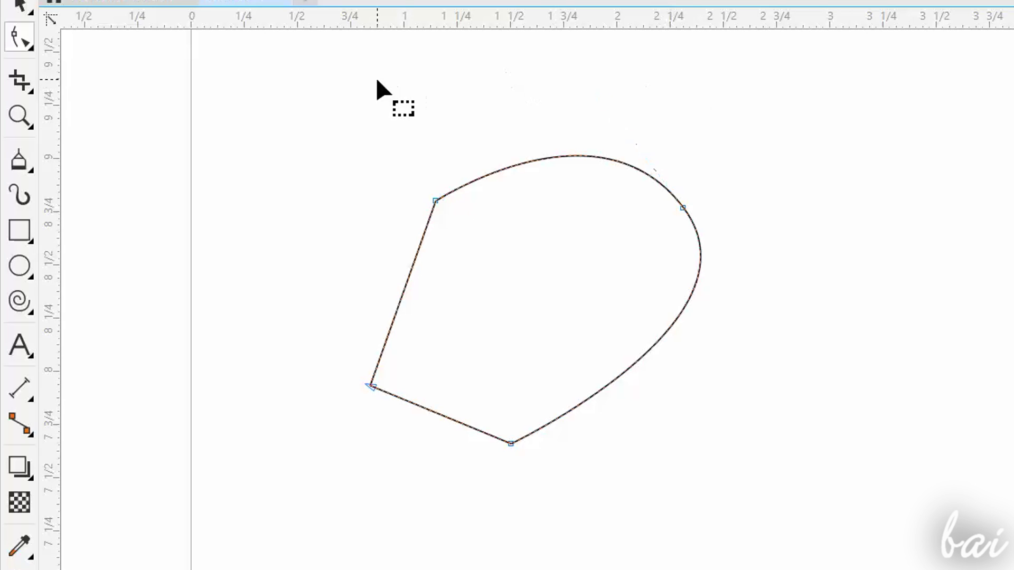
Step: Marquee-move the two upper nodes, delete the top-left node, then undo the deletion
left_click_drag(300, 108, 782, 303)
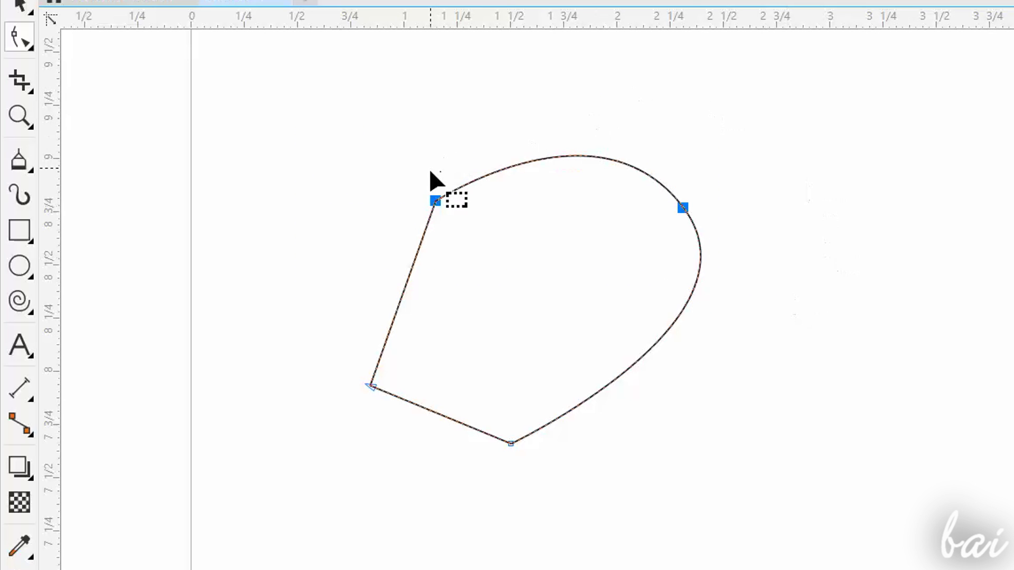
mouse_move(434, 198)
left_mouse_down()
mouse_move(263, 155)
mouse_move(434, 204)
left_mouse_up()
left_click(291, 57)
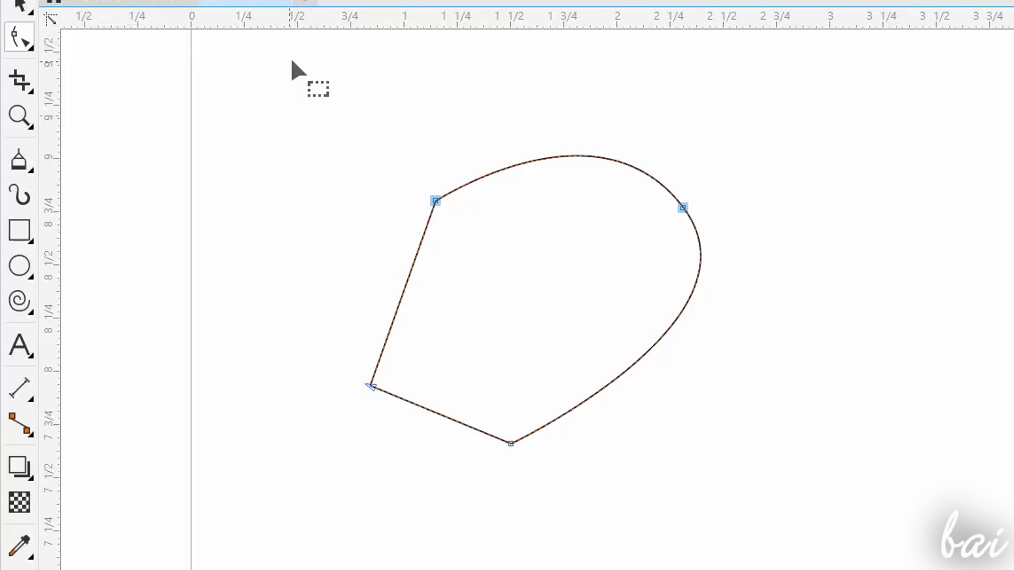
double_click(434, 205)
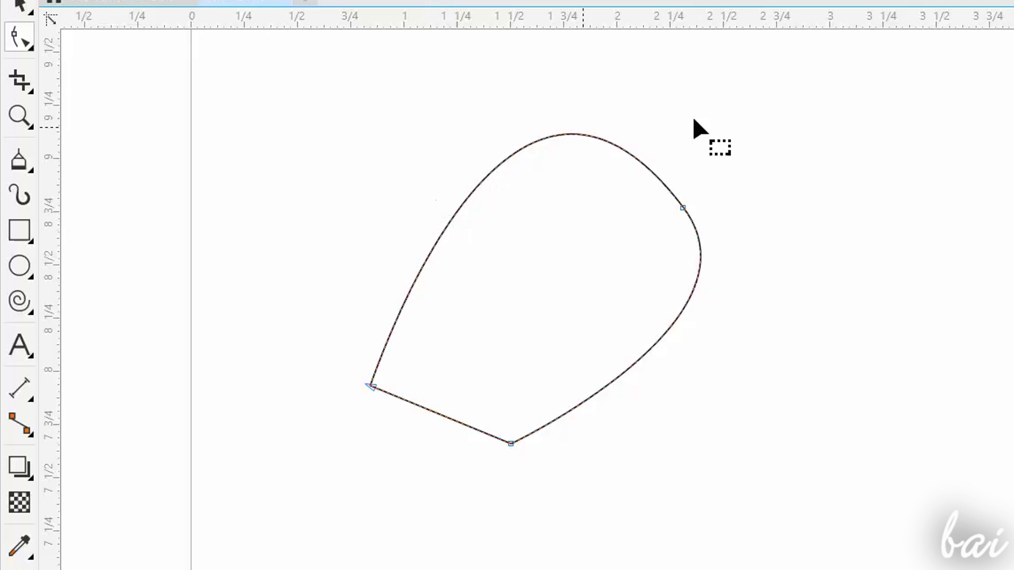
key("ctrl+z")
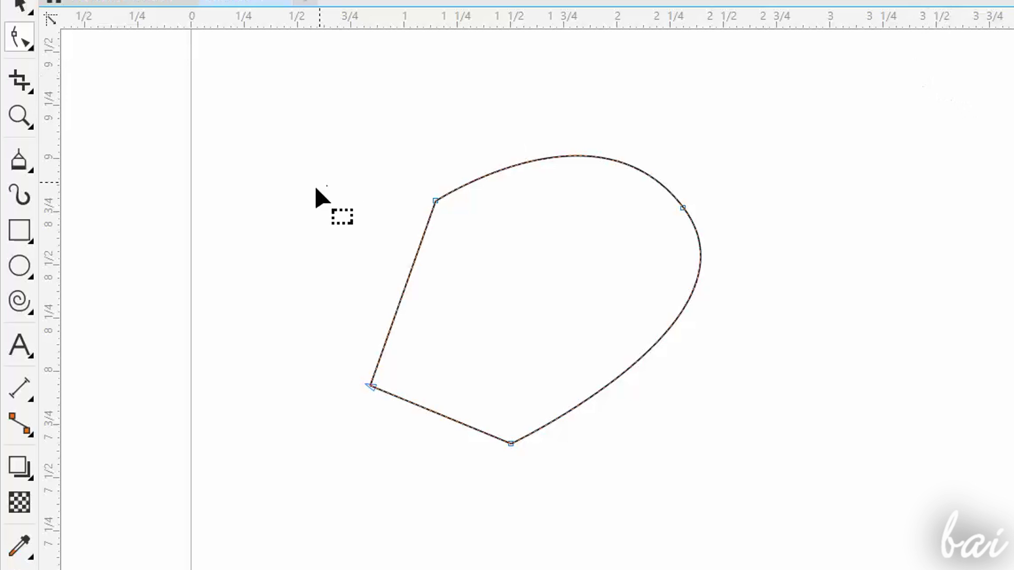
Step: Grab a point on the top arc and pull it into a higher, rounder curve
left_click(576, 156)
mouse_move(575, 157)
left_mouse_down()
mouse_move(434, 190)
mouse_move(476, 182)
left_mouse_up()
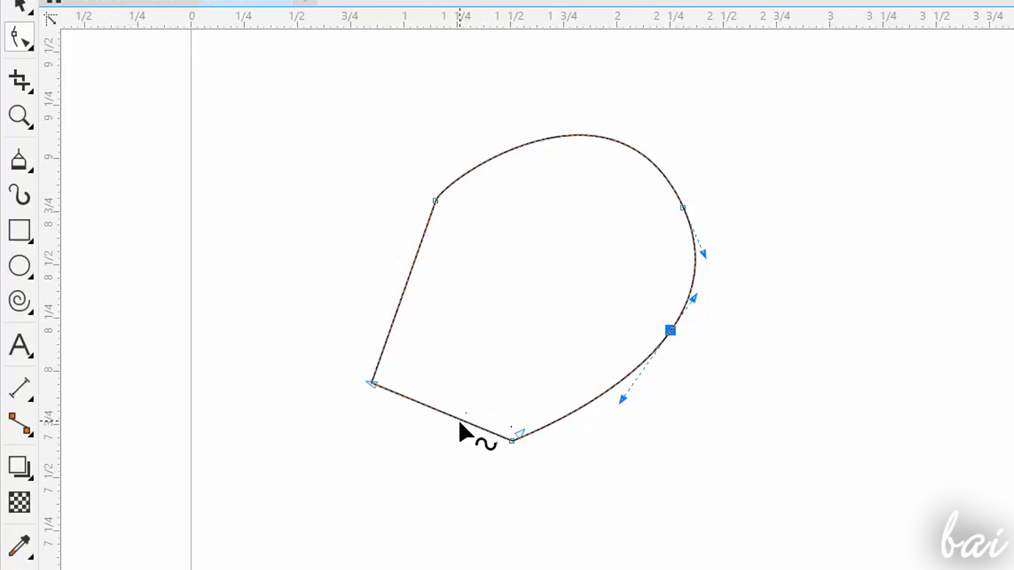
Step: Stretch the top node's right and left handles to bulge the arc toward the top-right
left_click(565, 136)
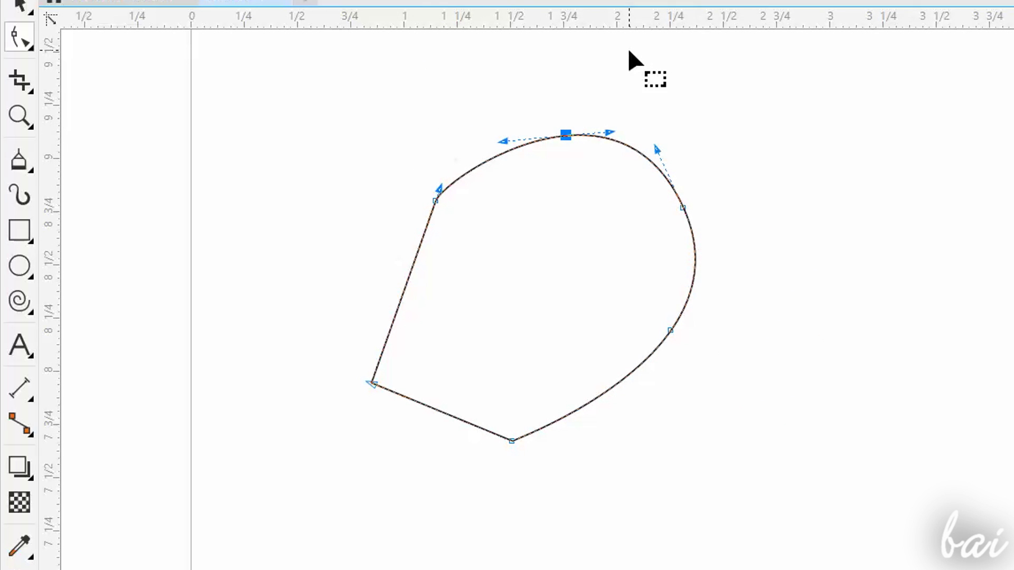
left_click_drag(610, 134, 598, 135)
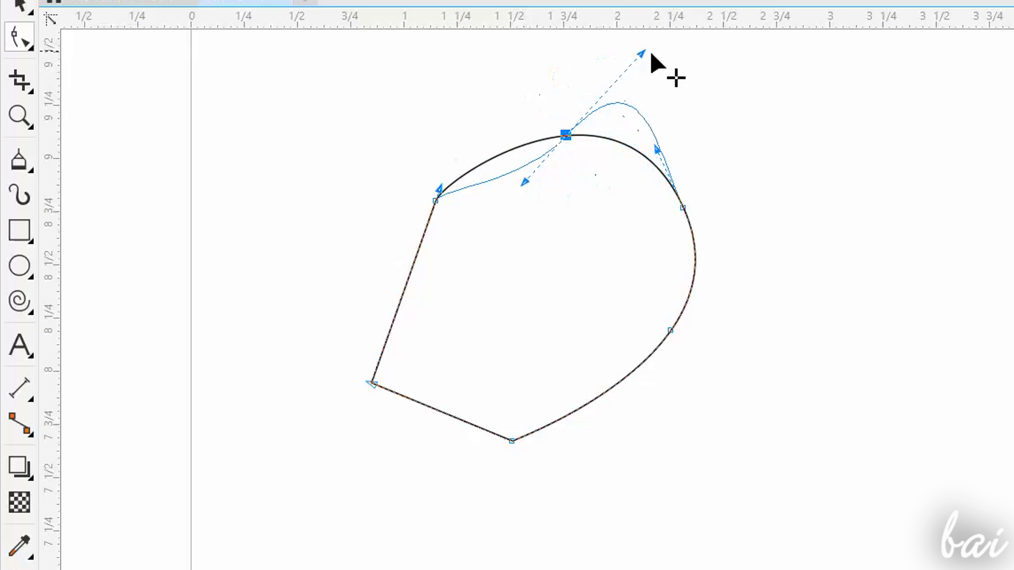
left_click_drag(598, 136, 735, 120)
left_click_drag(503, 140, 482, 62)
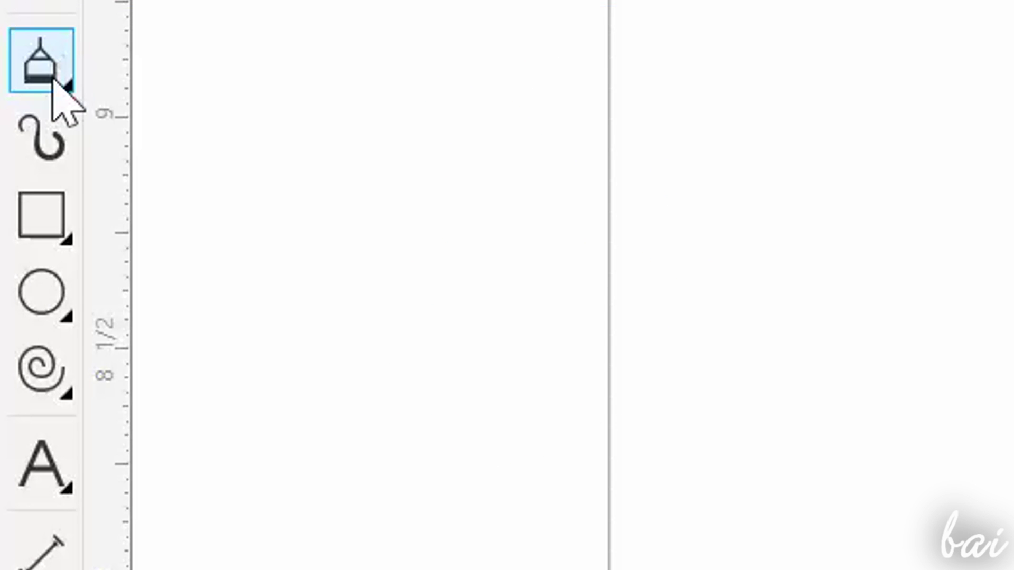
left_click(67, 86)
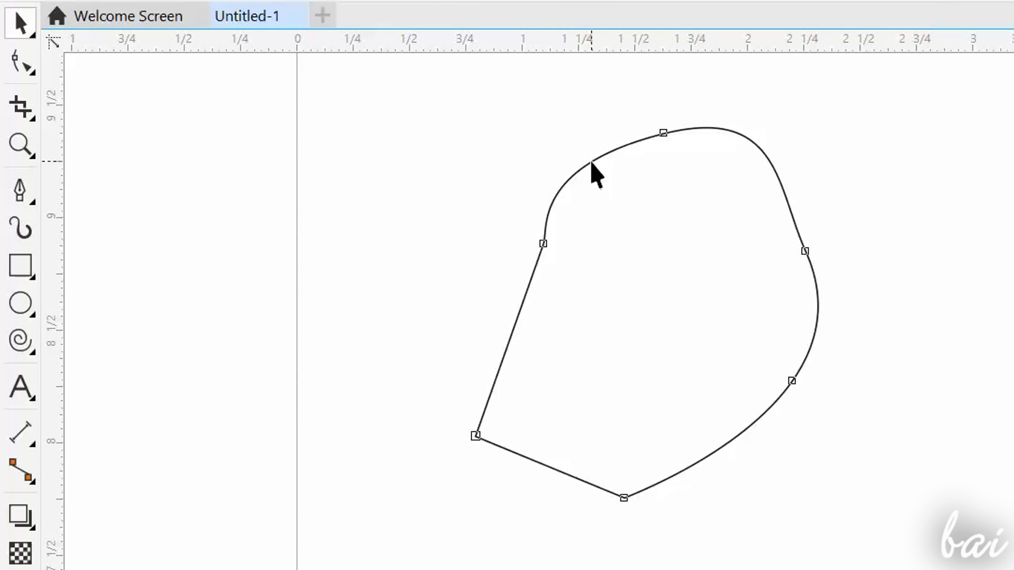
Step: Add nodes along the top-left arc, remove the extra one and make the top node smooth
left_click(596, 174)
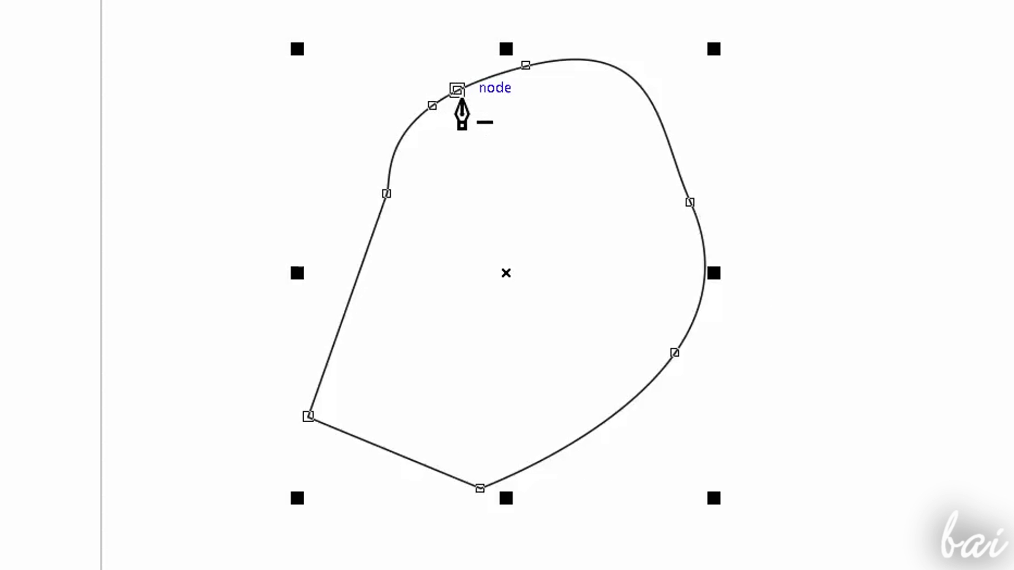
double_click(458, 92)
double_click(481, 78)
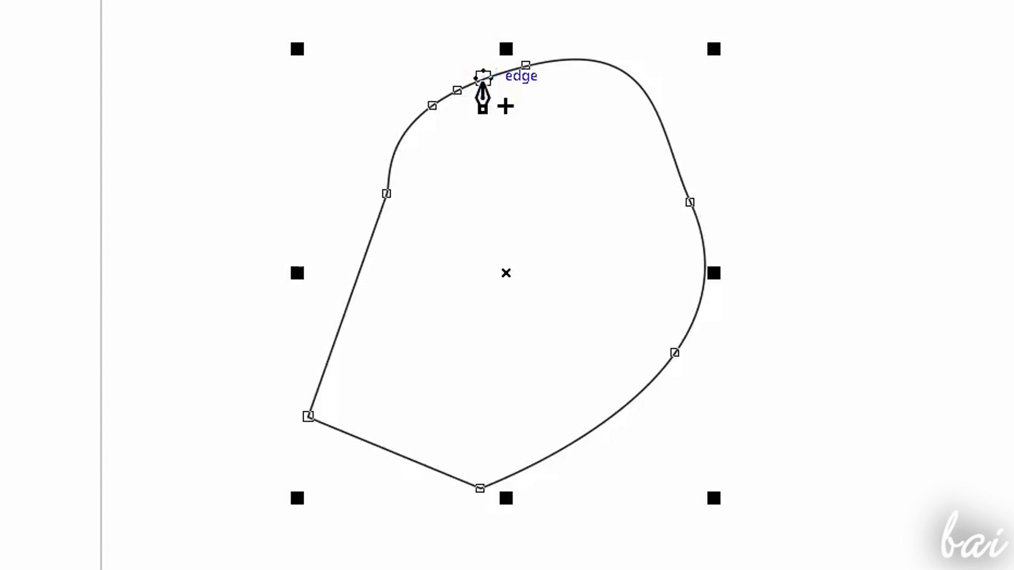
double_click(482, 78)
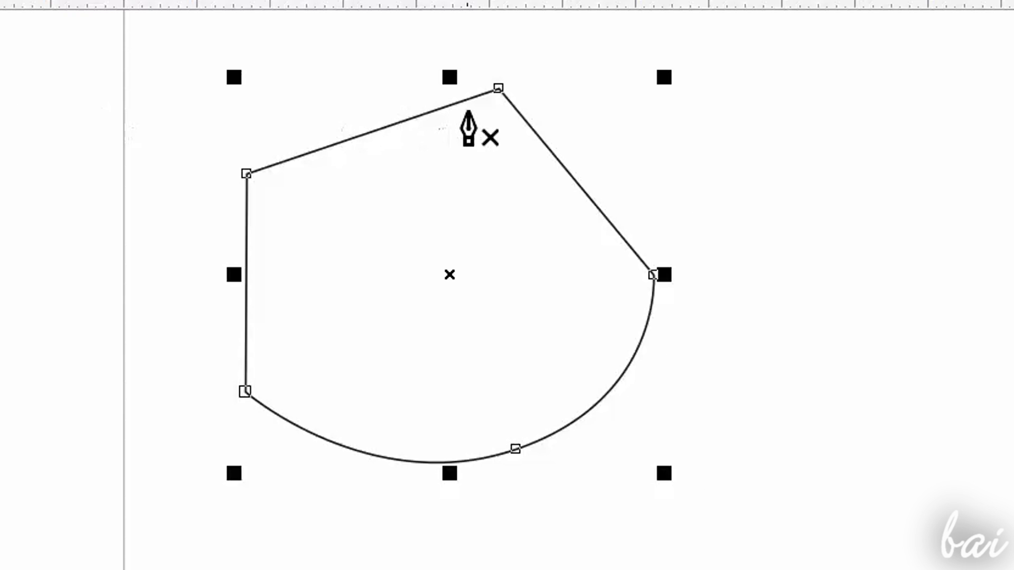
double_click(498, 88)
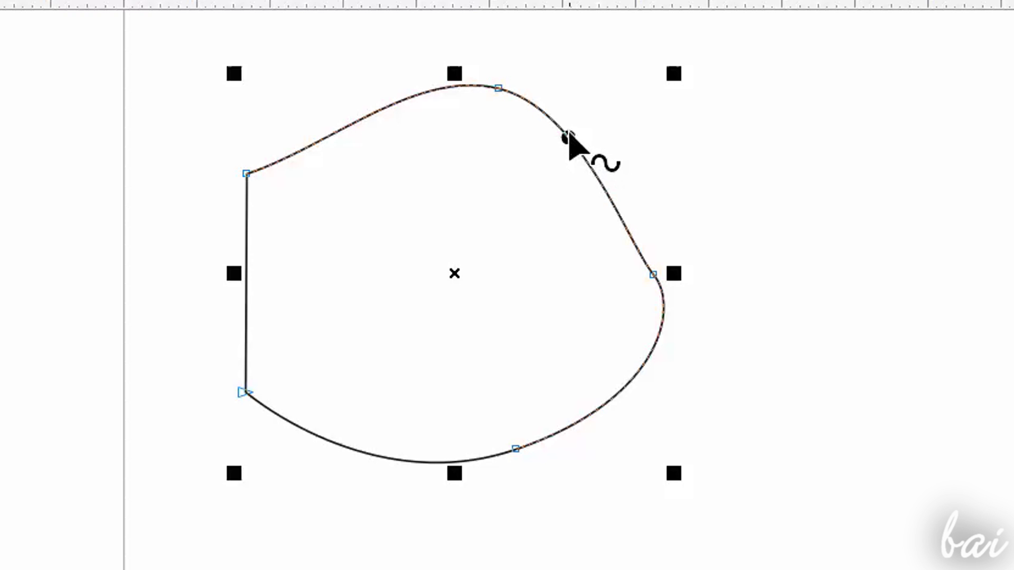
Step: Bulge the upper-right edge outward, pull the right edge up and push the left edge outward
left_click_drag(567, 139, 614, 131)
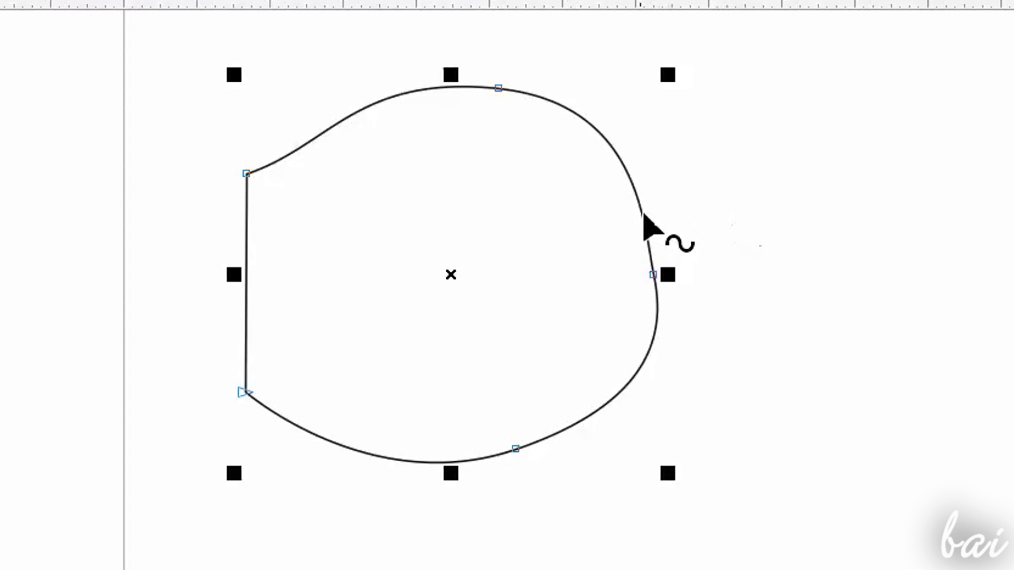
left_click_drag(646, 215, 649, 147)
mouse_move(247, 325)
left_mouse_down()
mouse_move(195, 333)
mouse_move(230, 326)
left_mouse_up()
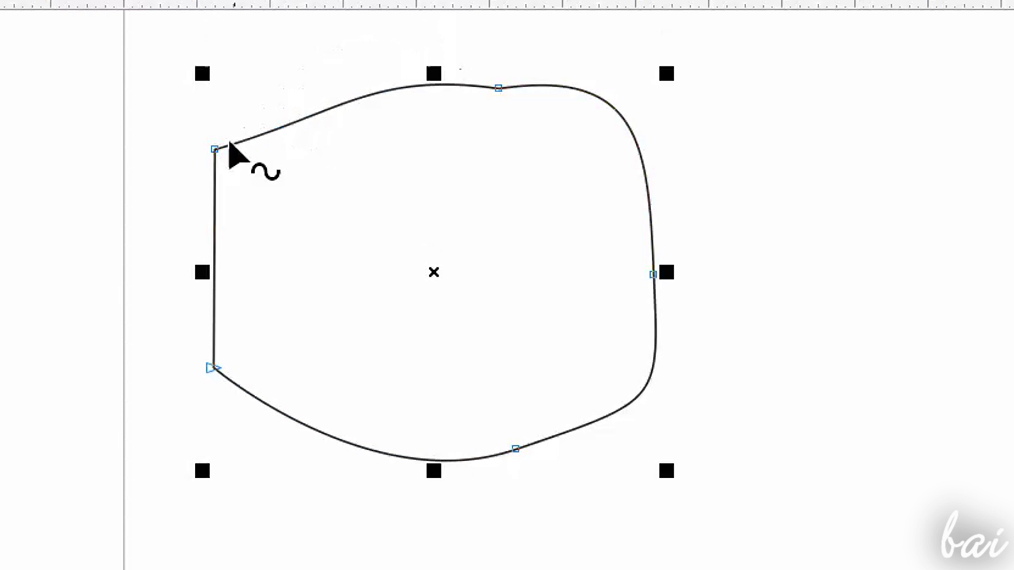
Step: Soften the top-left corner by moving its node and adjusting the Bézier handles of two nodes
mouse_move(214, 150)
left_mouse_down()
mouse_move(133, 119)
mouse_move(222, 152)
left_mouse_up()
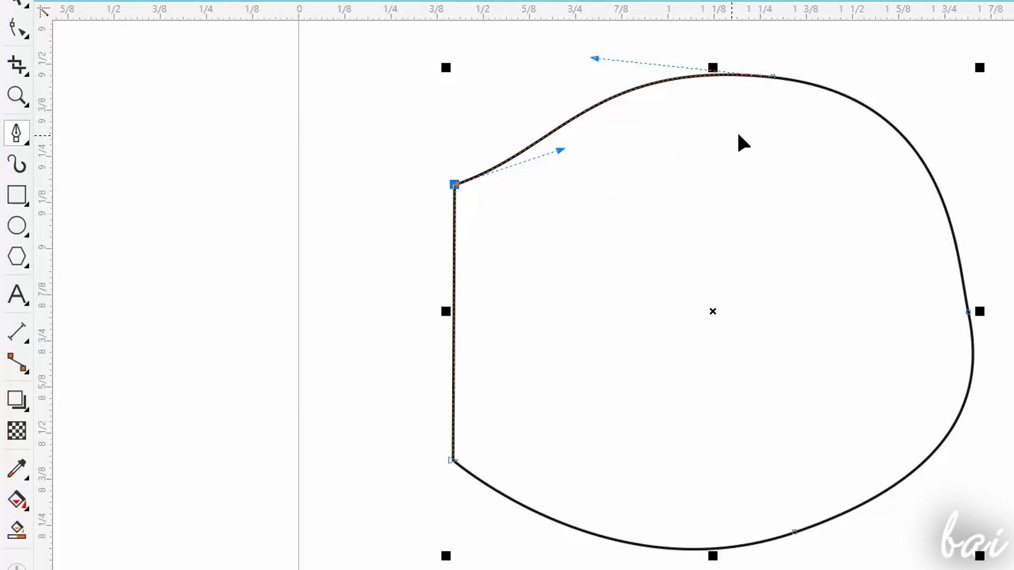
left_click_drag(561, 153, 504, 68)
left_click(594, 64)
left_click_drag(602, 79, 554, 118)
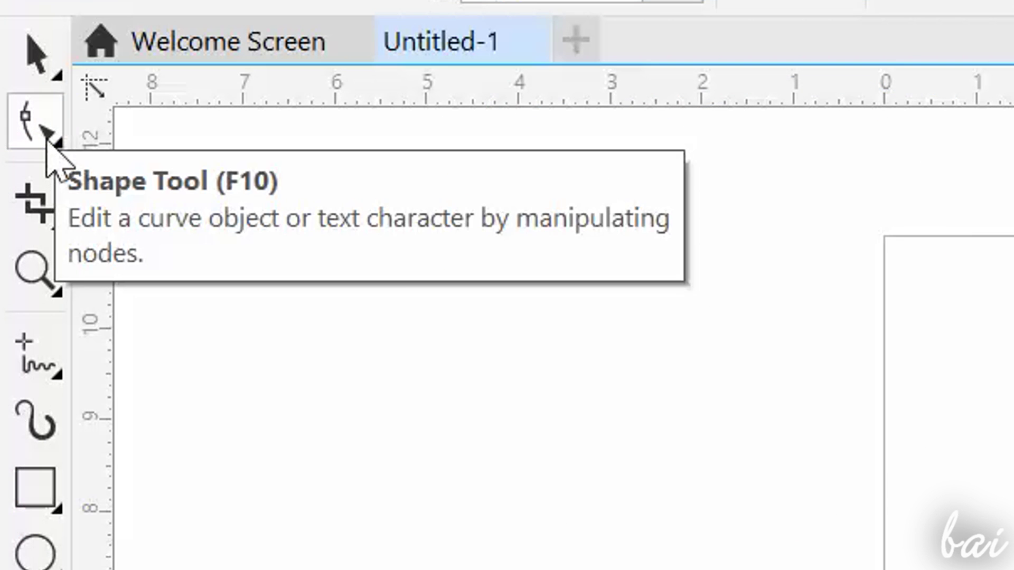
Step: Smudge a deep notch into the left edge and set the smudge nib size to 0.44 inches
left_click(49, 136)
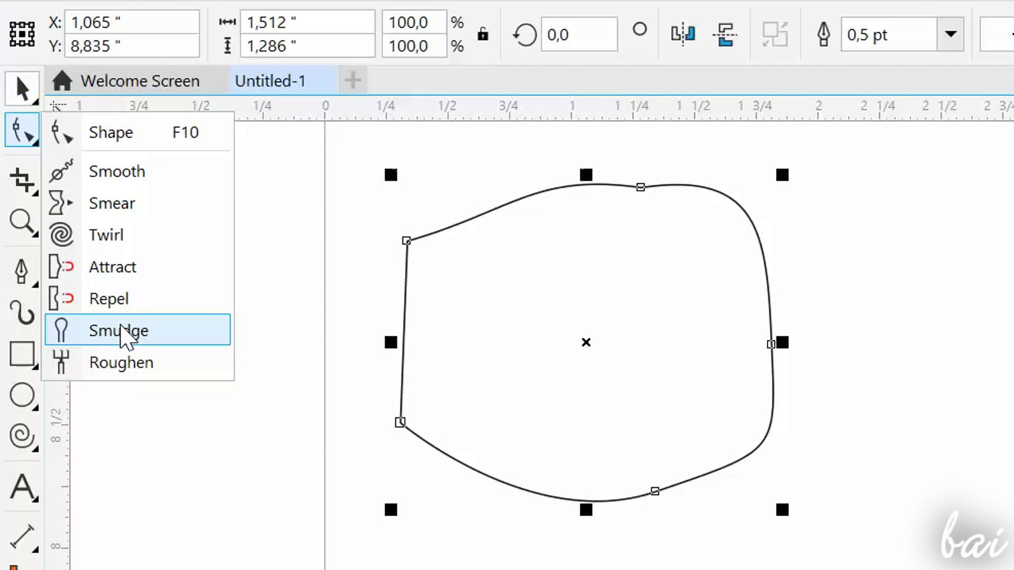
left_click(125, 330)
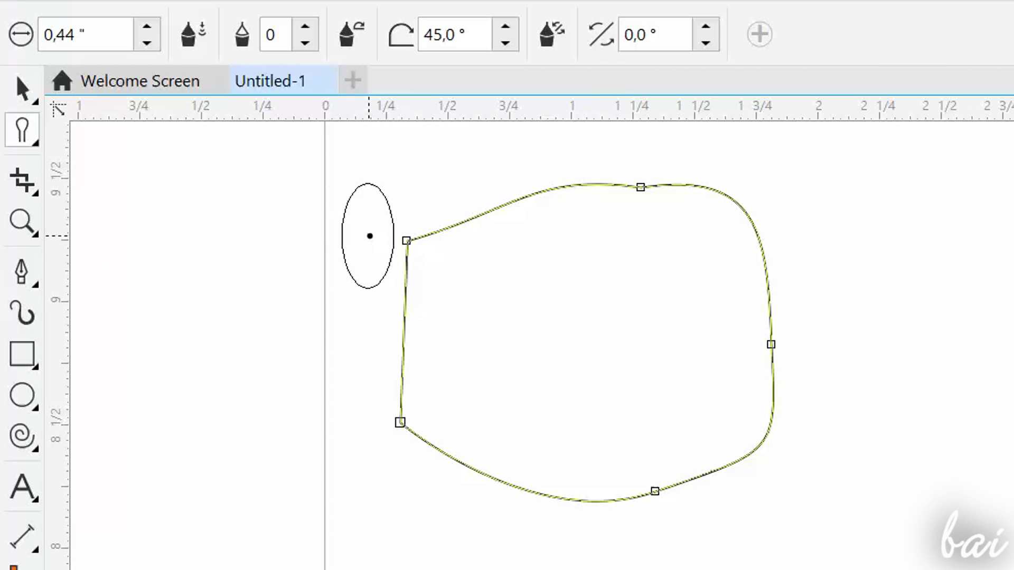
mouse_move(379, 238)
left_mouse_down()
mouse_move(494, 311)
mouse_move(584, 424)
left_mouse_up()
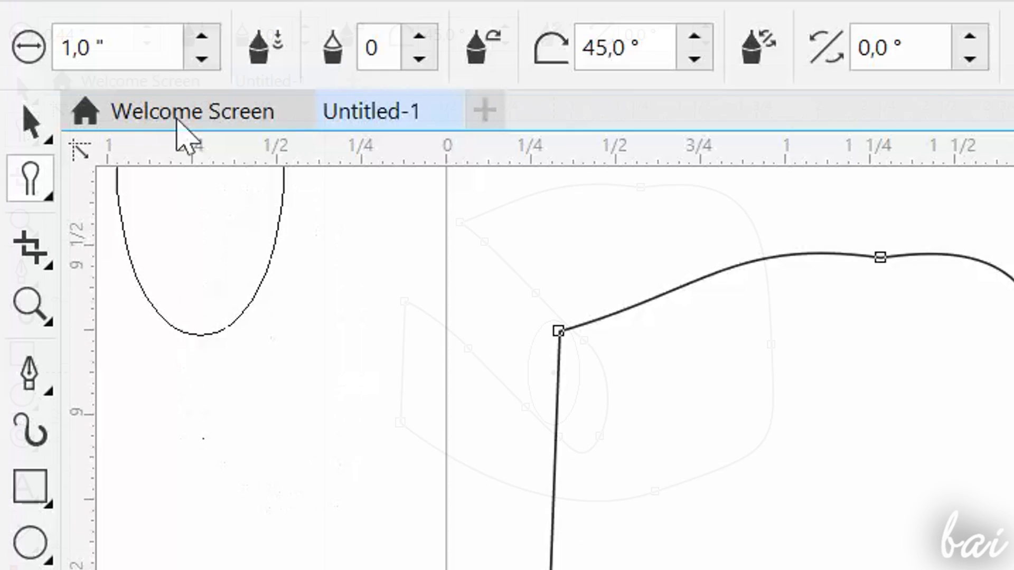
left_click(202, 58)
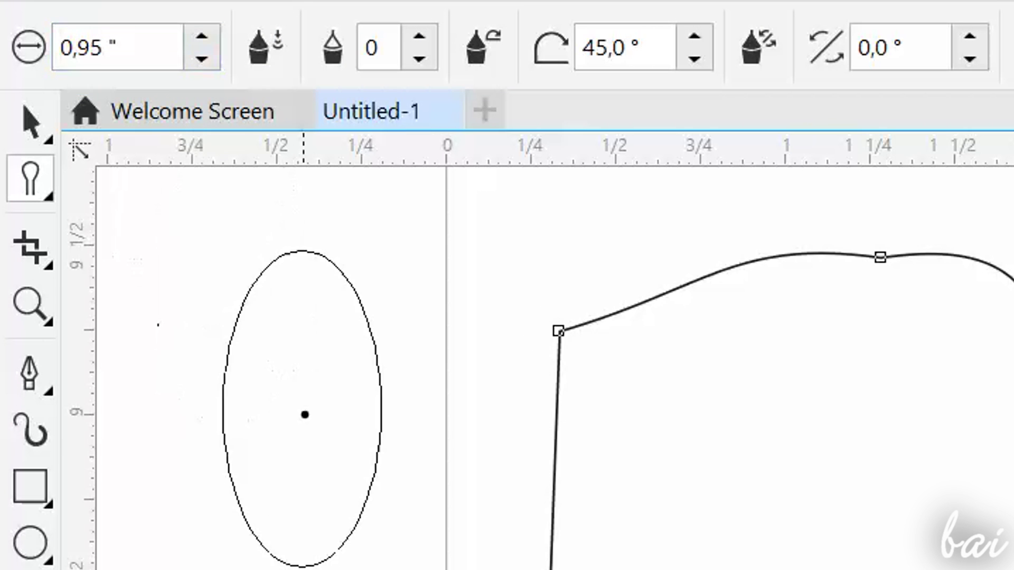
left_click_drag(139, 48, 49, 50)
type("0,")
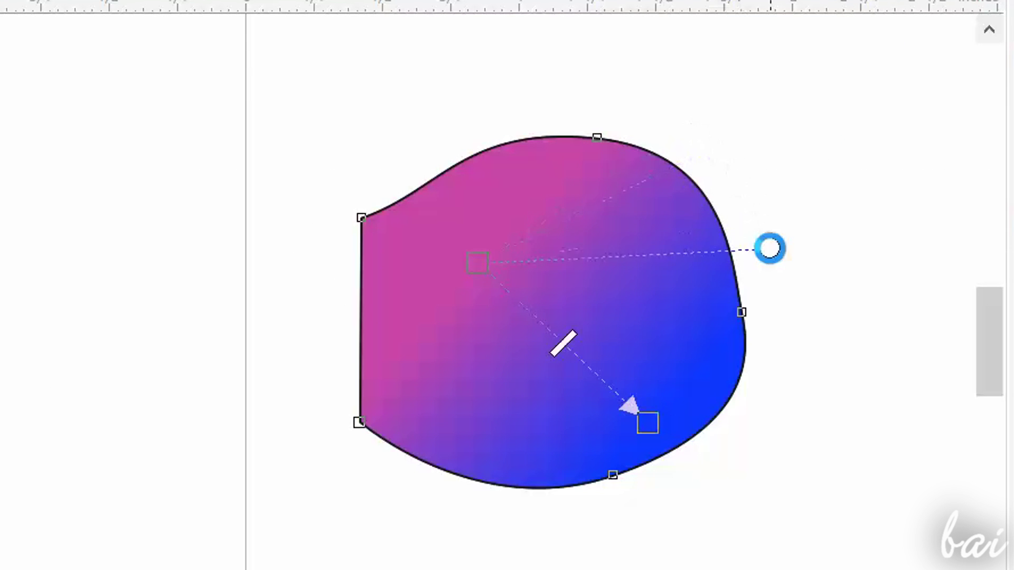
Step: Drag the gradient's end handle to angle the magenta-to-blue blend down to the lower right
left_click_drag(712, 146, 771, 251)
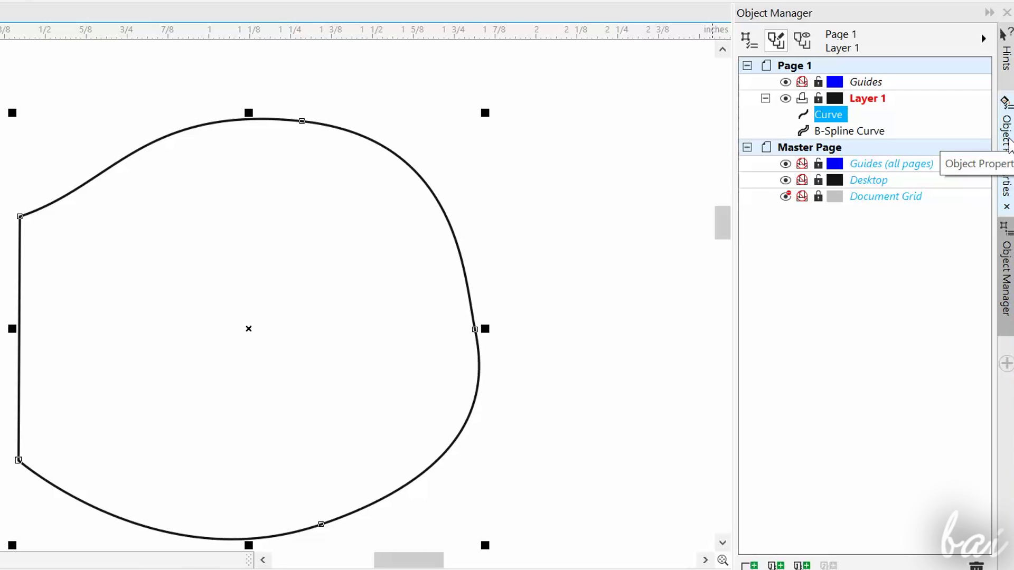
Step: In Object Properties Fill, give the curve a uniform purple fill, then try a fountain gradient
left_click(1006, 143)
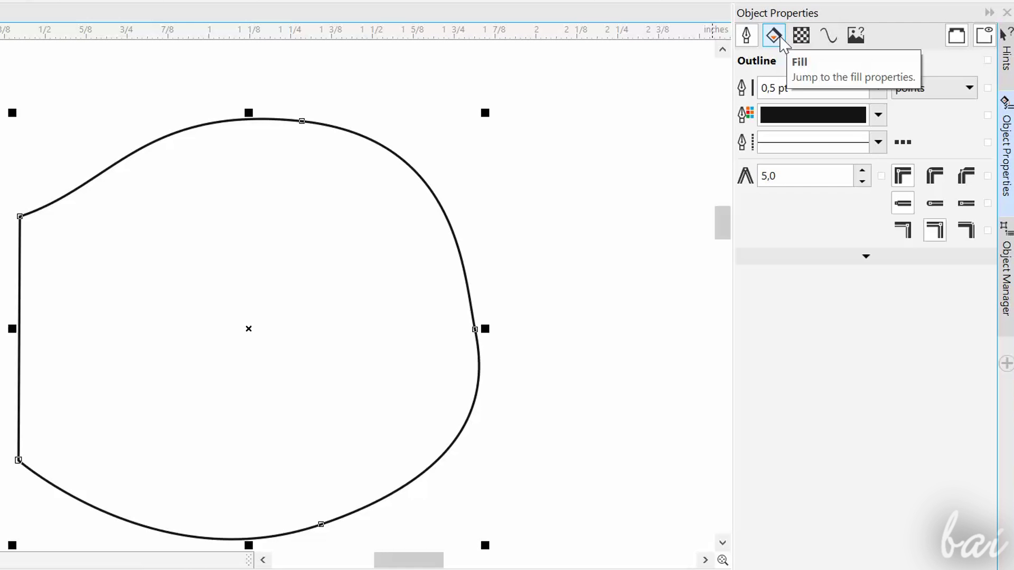
left_click(775, 35)
left_click(777, 88)
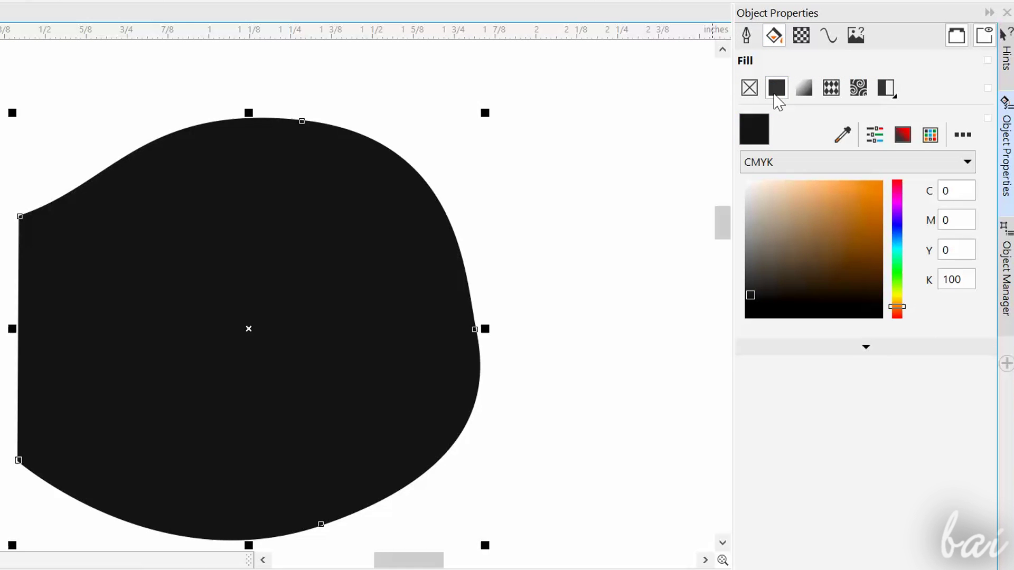
mouse_move(806, 249)
left_mouse_down()
mouse_move(869, 198)
mouse_move(898, 228)
left_mouse_up()
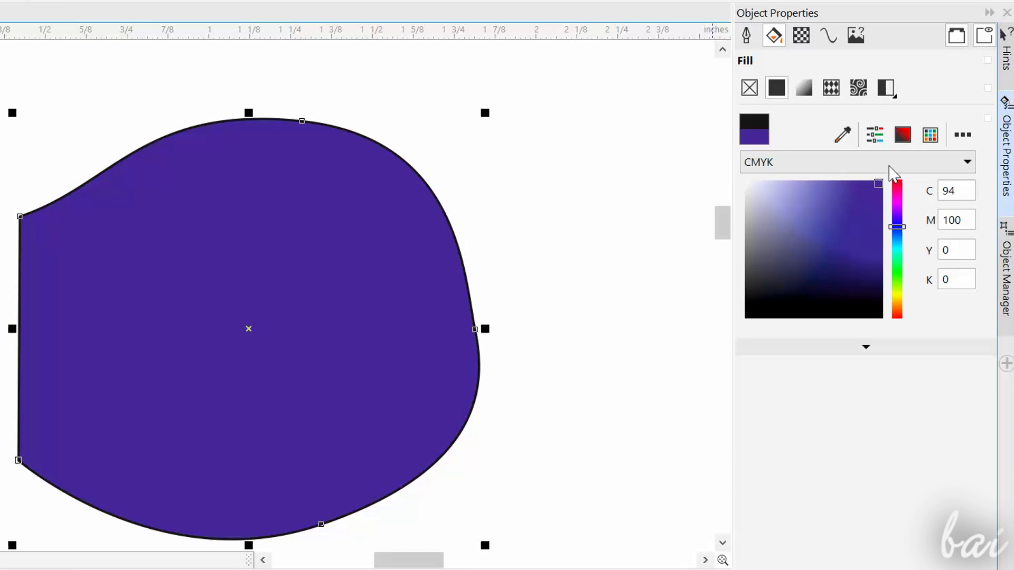
left_click(803, 88)
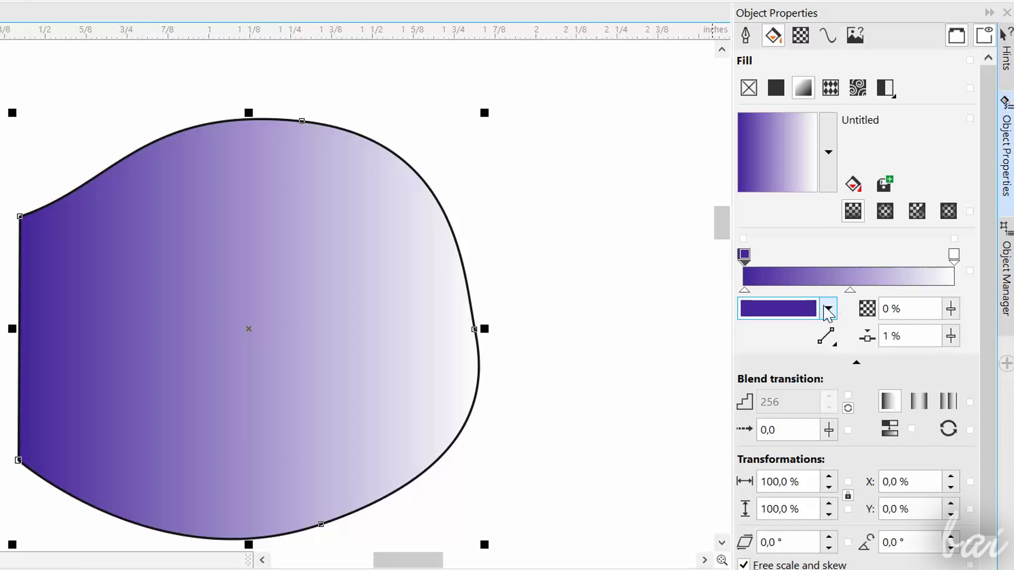
left_click(828, 311)
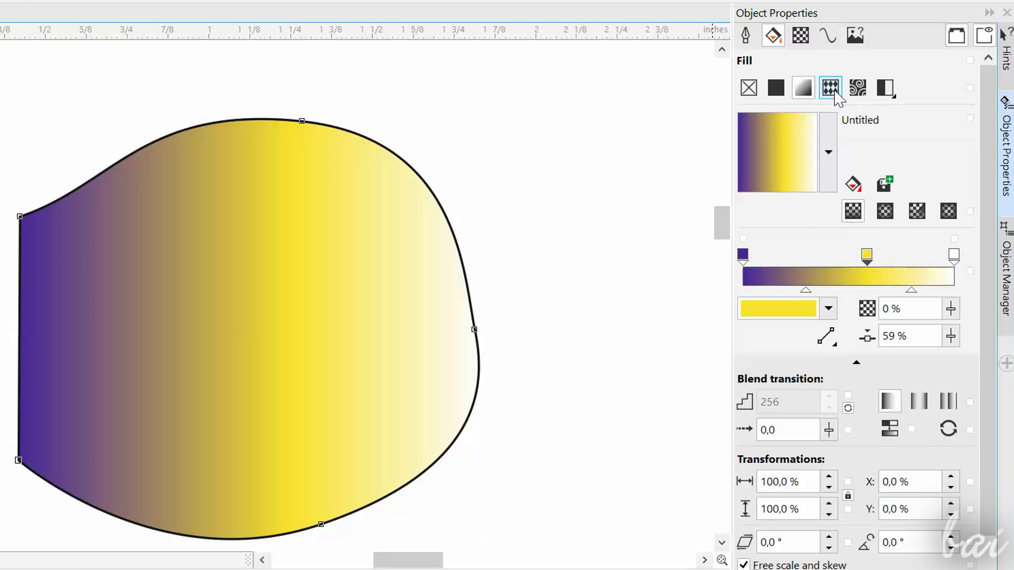
Step: Try vector pattern, bitmap (Grey Brick) and uniform purple fills, then set No fill
left_click(831, 88)
left_click(860, 88)
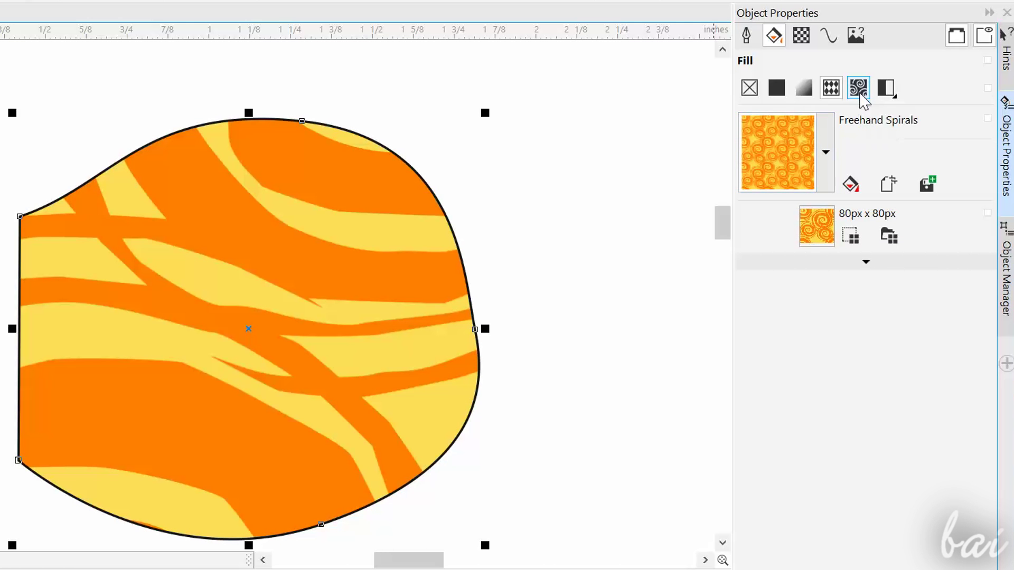
left_click(859, 87)
left_click(776, 89)
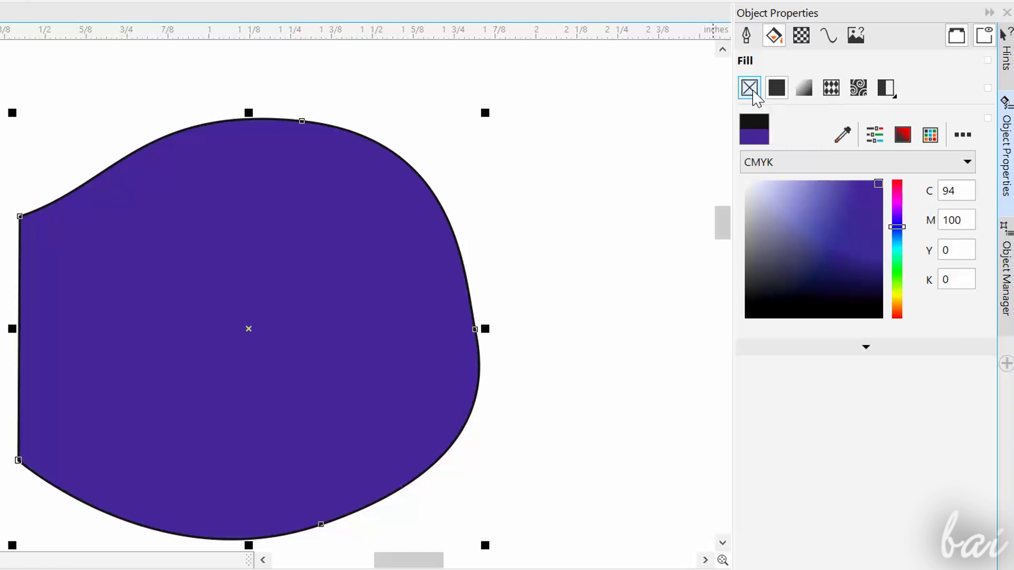
left_click(750, 88)
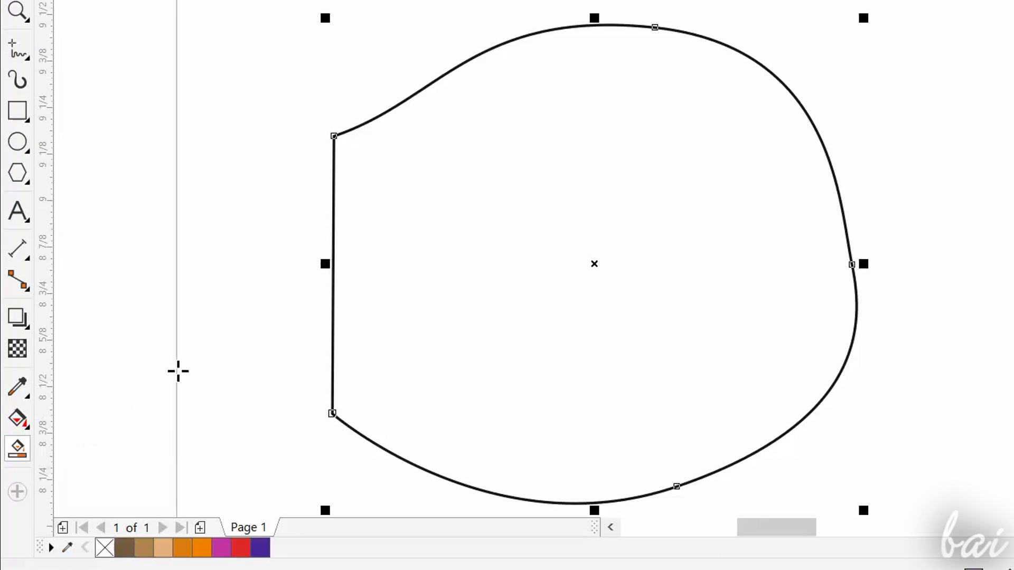
Step: Smart Fill the closed outline with purple and adjust the fill colour from the status bar swatch
left_click(582, 194)
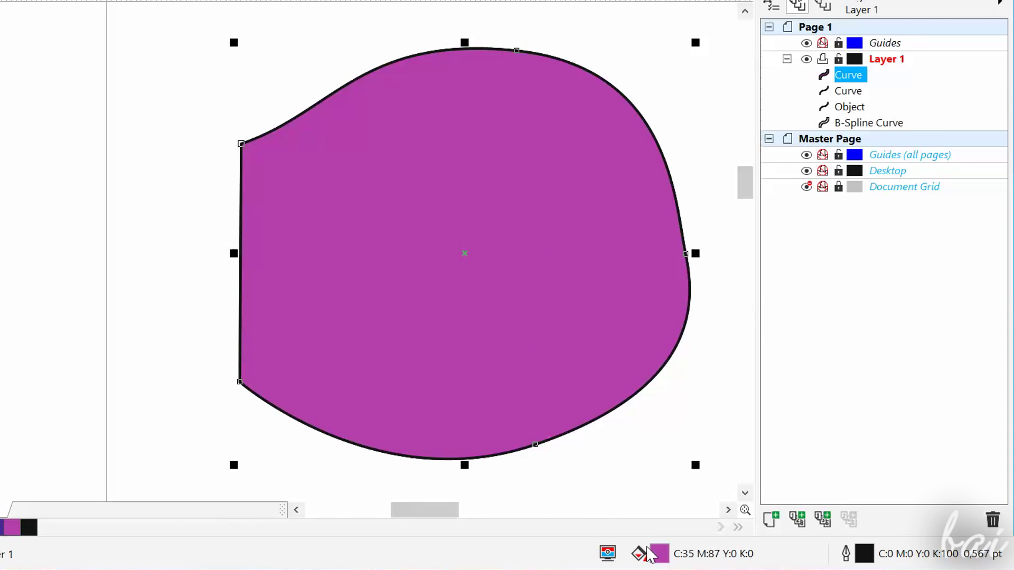
double_click(658, 554)
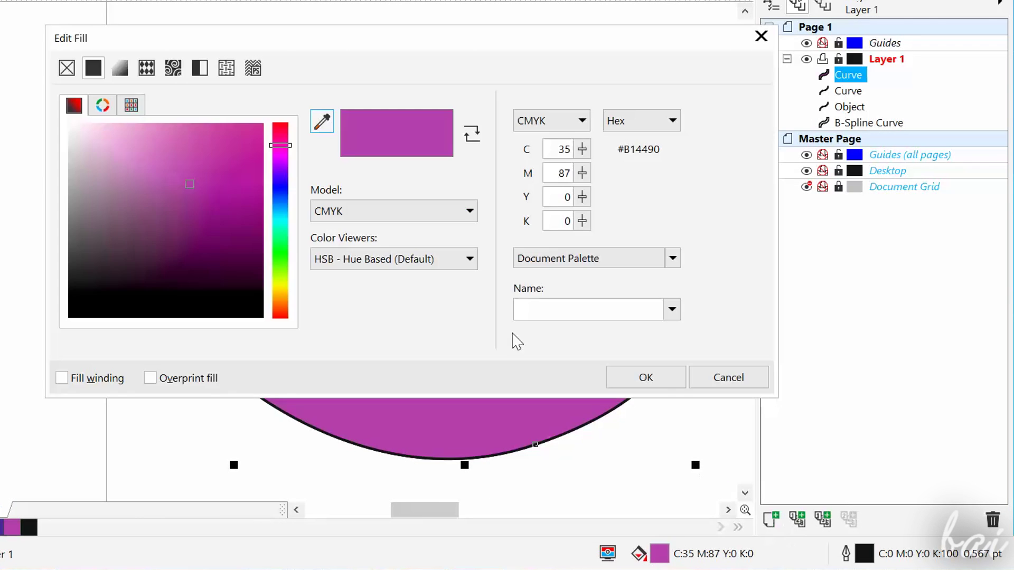
left_click(250, 139)
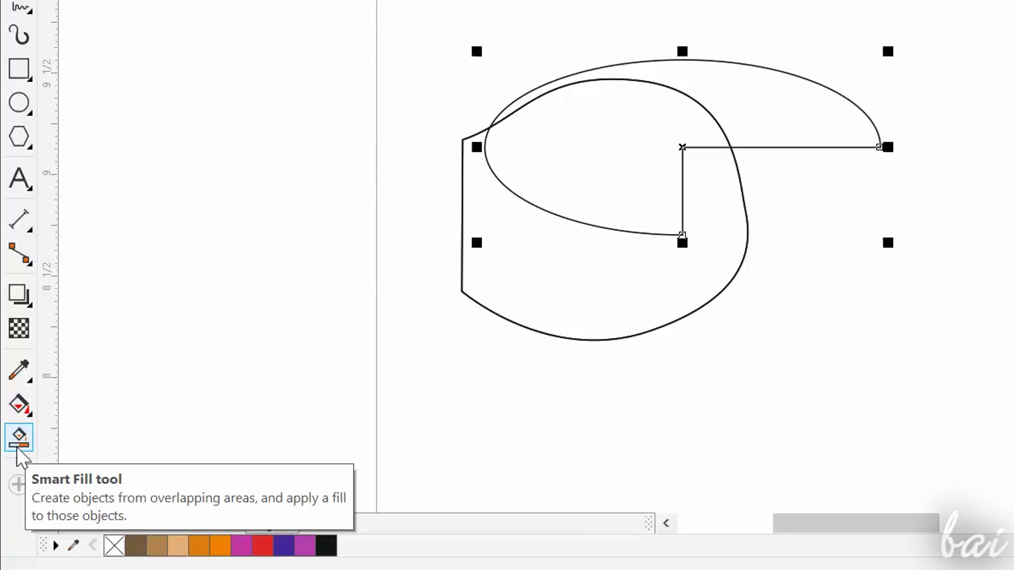
left_click(20, 437)
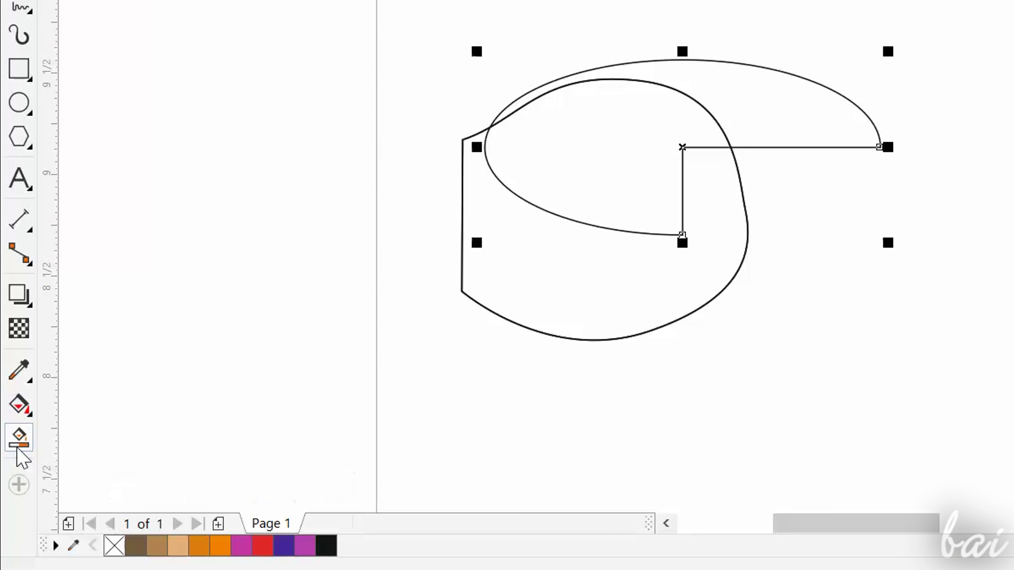
Step: Smart Fill the overlap, upper ellipse and lower enclosed regions with purple as new objects
left_click(591, 144)
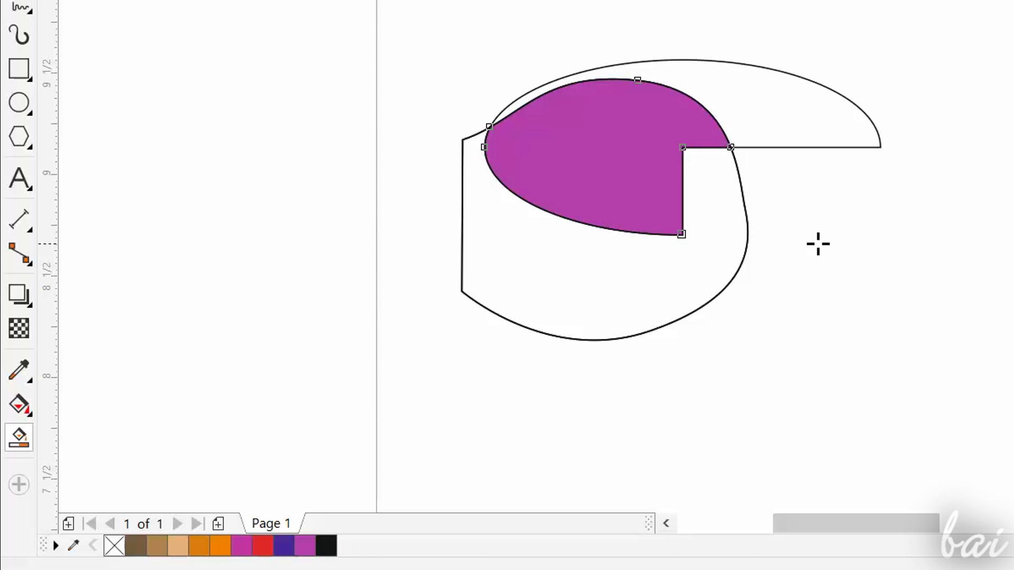
left_click(809, 110)
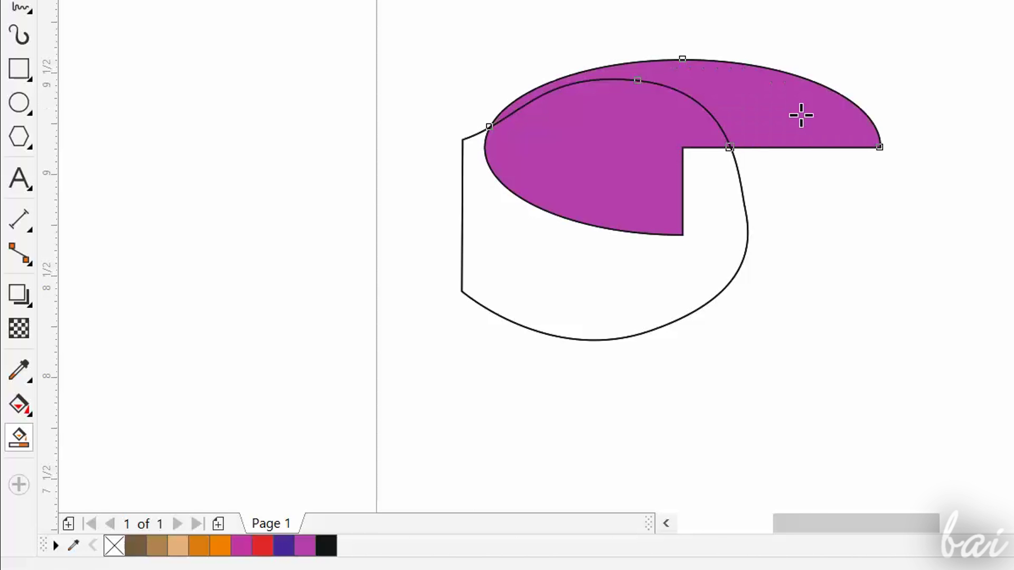
left_click(552, 287)
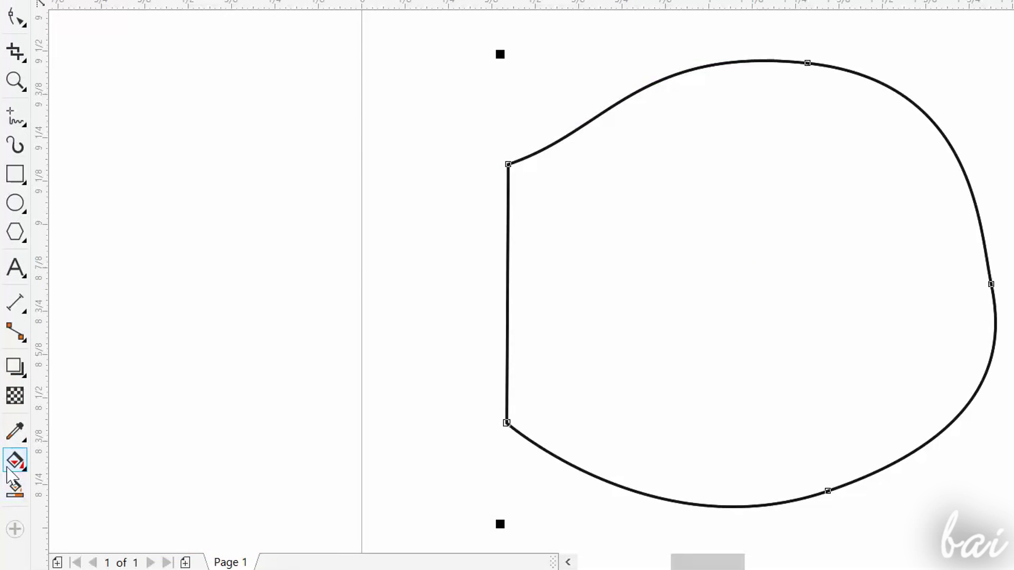
Step: With Interactive Fill, drag a fountain gradient from the upper left to the lower right
left_click(17, 462)
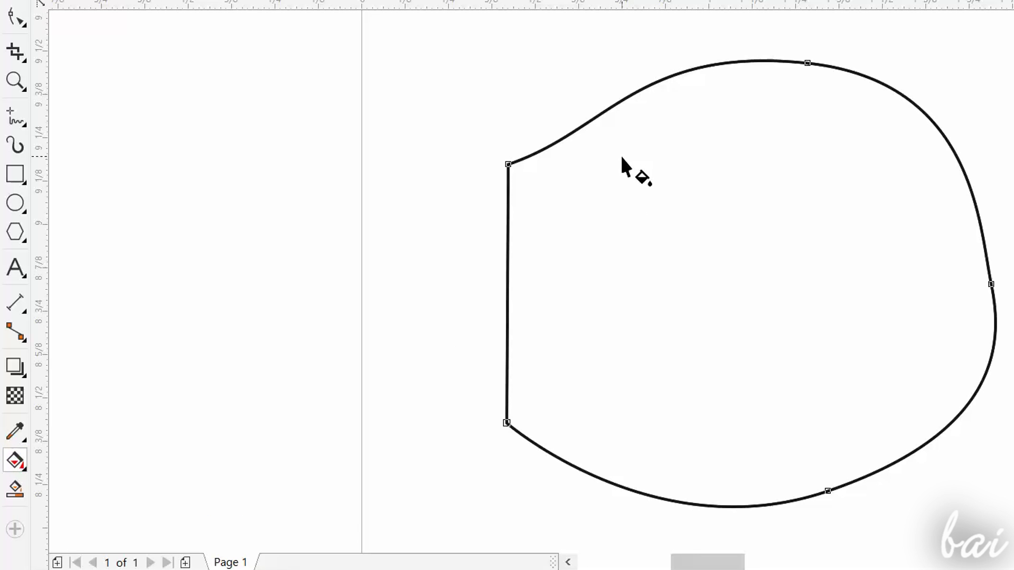
mouse_move(620, 155)
left_mouse_down()
mouse_move(836, 365)
mouse_move(834, 355)
left_mouse_up()
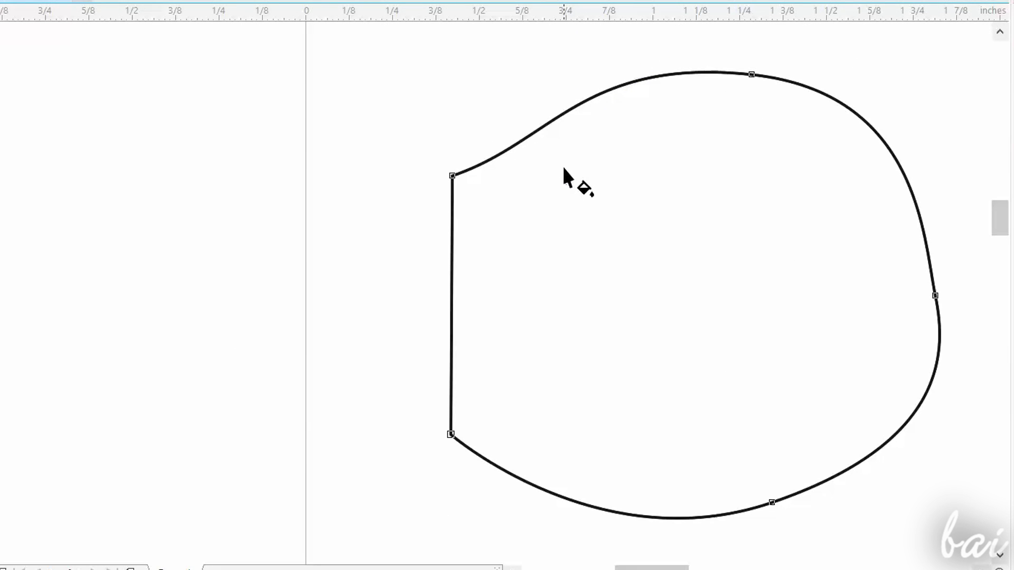
mouse_move(564, 168)
left_mouse_down()
mouse_move(780, 340)
mouse_move(779, 367)
left_mouse_up()
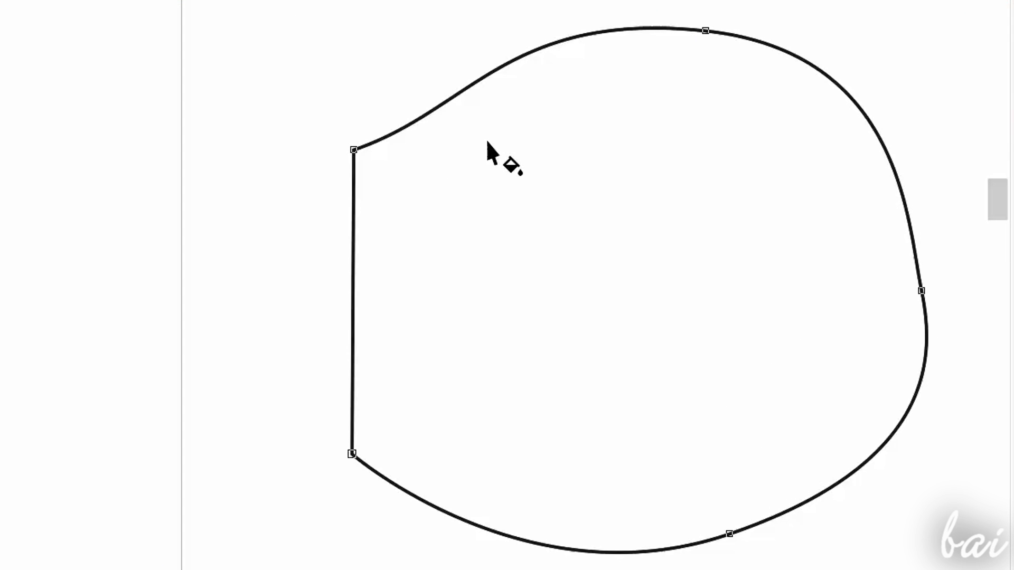
mouse_move(486, 155)
left_mouse_down()
mouse_move(743, 341)
mouse_move(738, 379)
left_mouse_up()
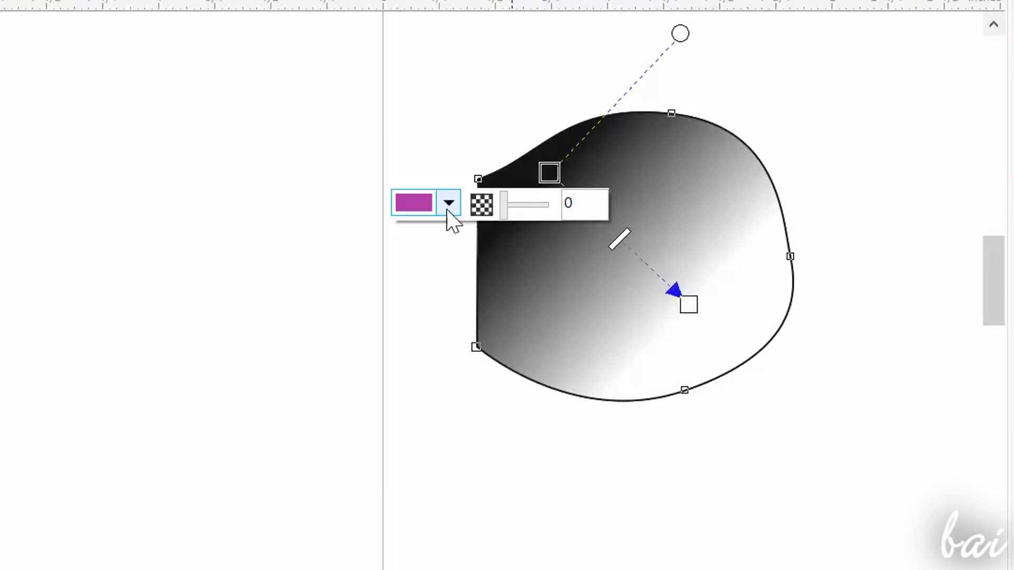
Step: Set the gradient start node to magenta and the end node to blue
left_click(450, 205)
left_click(530, 349)
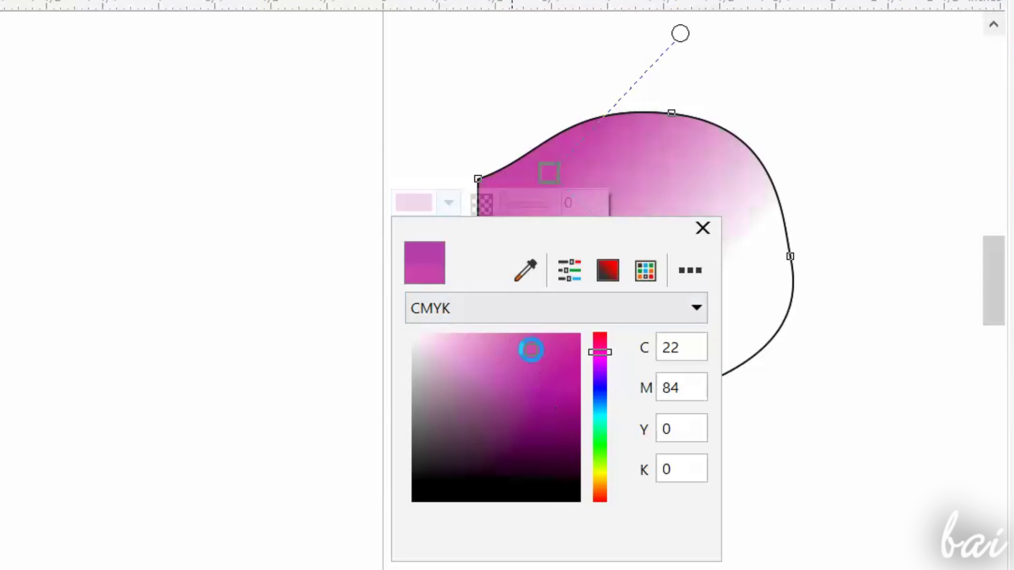
left_click(703, 228)
left_click(674, 292)
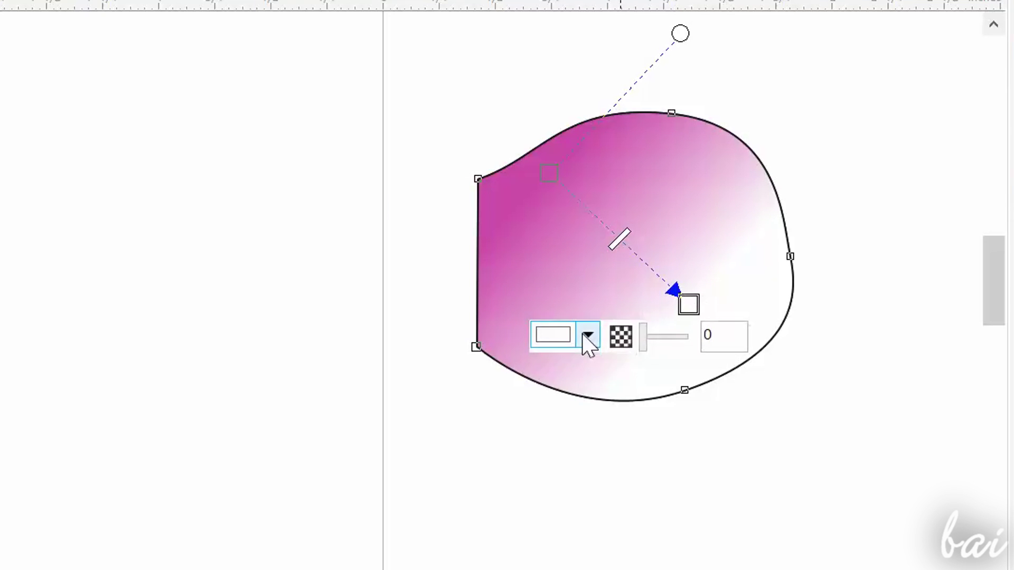
left_click(588, 335)
left_click(739, 525)
left_click(710, 468)
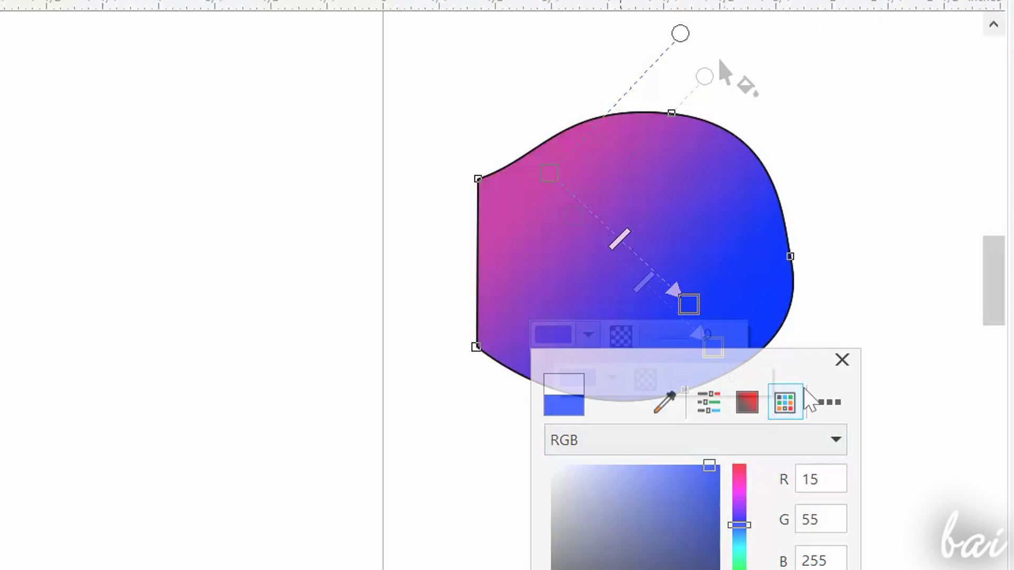
left_click(842, 360)
Step: Rotate the gradient and shift its midpoint so blue covers the lower right
mouse_move(680, 34)
left_mouse_down()
mouse_move(815, 204)
mouse_move(563, 70)
mouse_move(726, 148)
left_mouse_up()
left_click(712, 349)
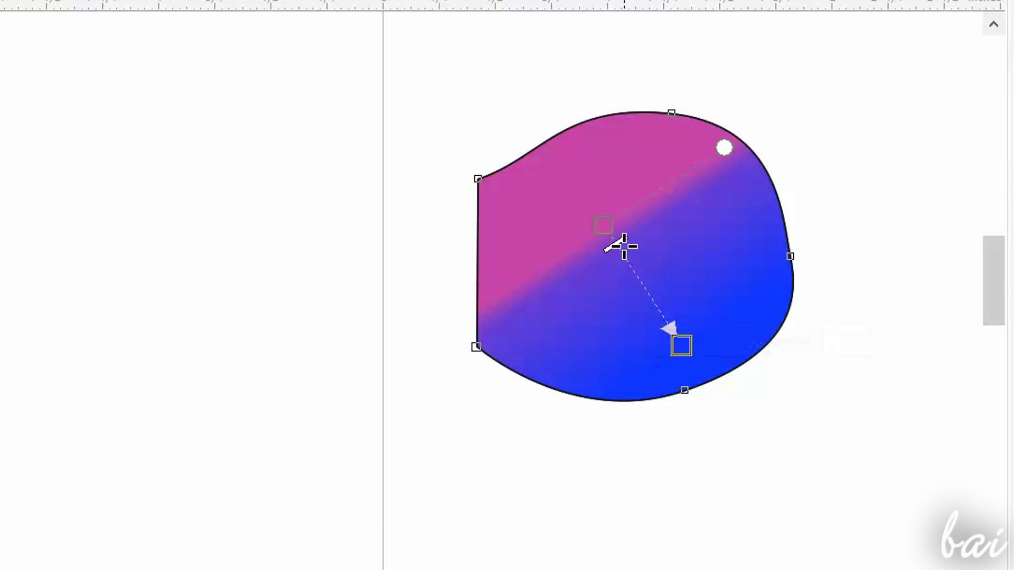
left_click(677, 320)
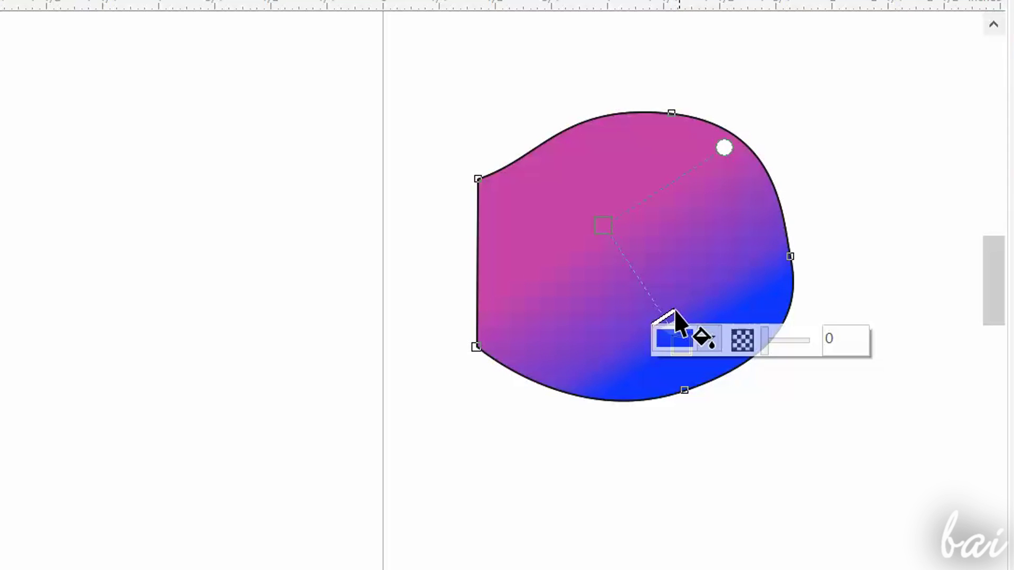
left_click_drag(680, 341, 622, 248)
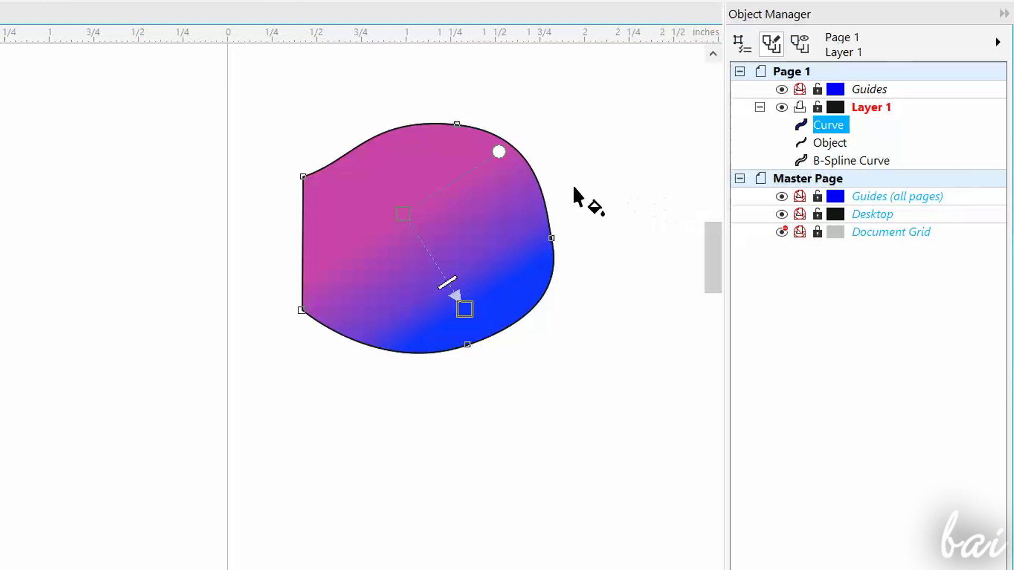
scroll(565, 163, "up", 1)
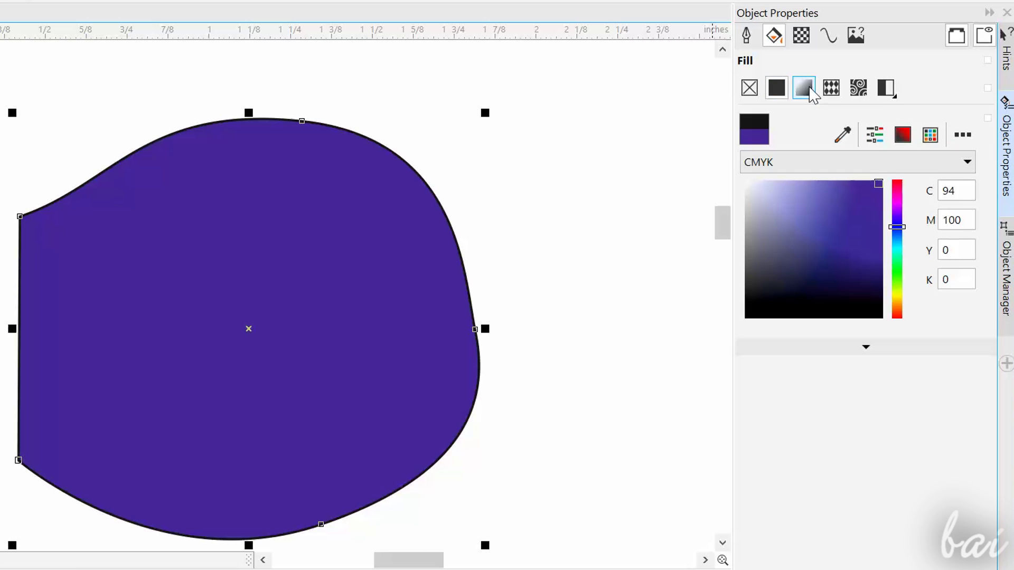
Step: Switch the fill to Fountain and shift the whole gradient down and to the left
left_click(806, 87)
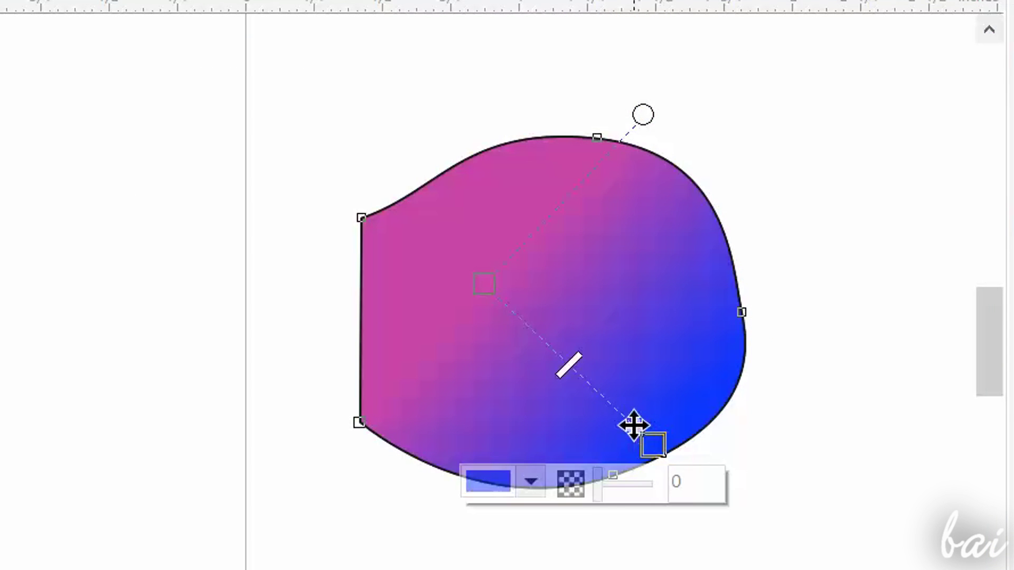
left_click_drag(708, 320, 626, 404)
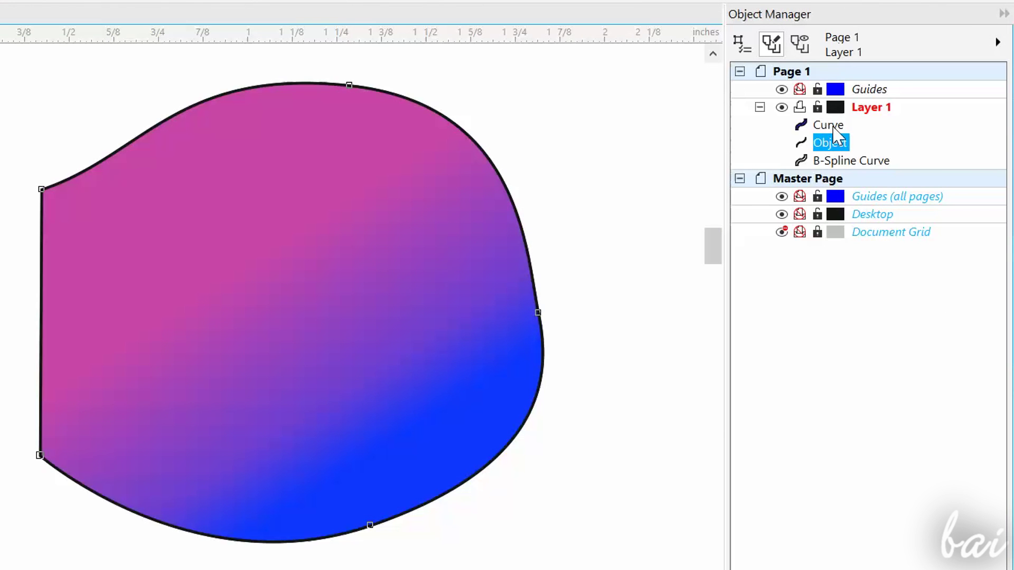
Step: Select the gradient curve and move it right to reveal the unfilled outline beneath
left_click(833, 126)
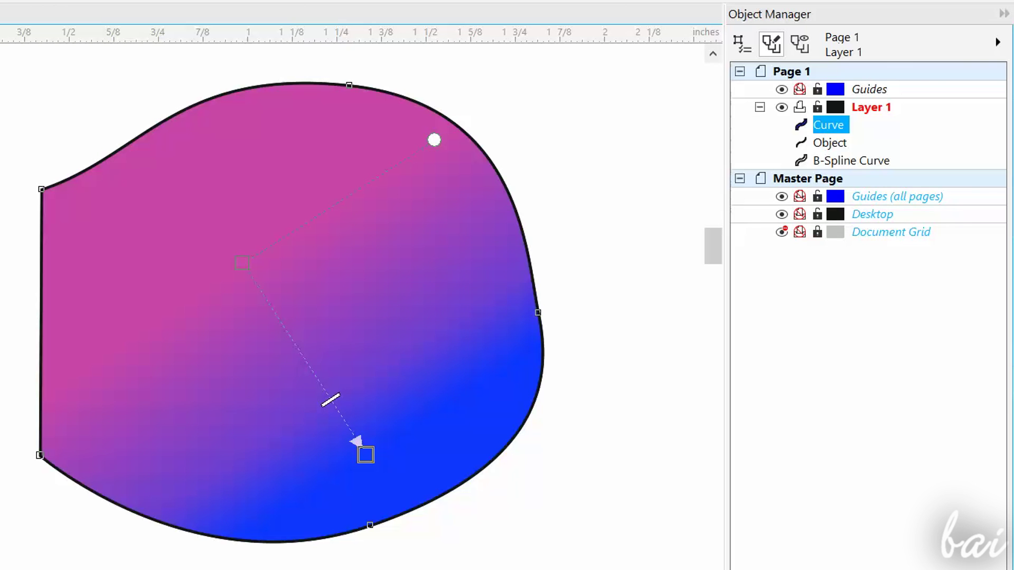
key("space")
left_click_drag(207, 258, 515, 319)
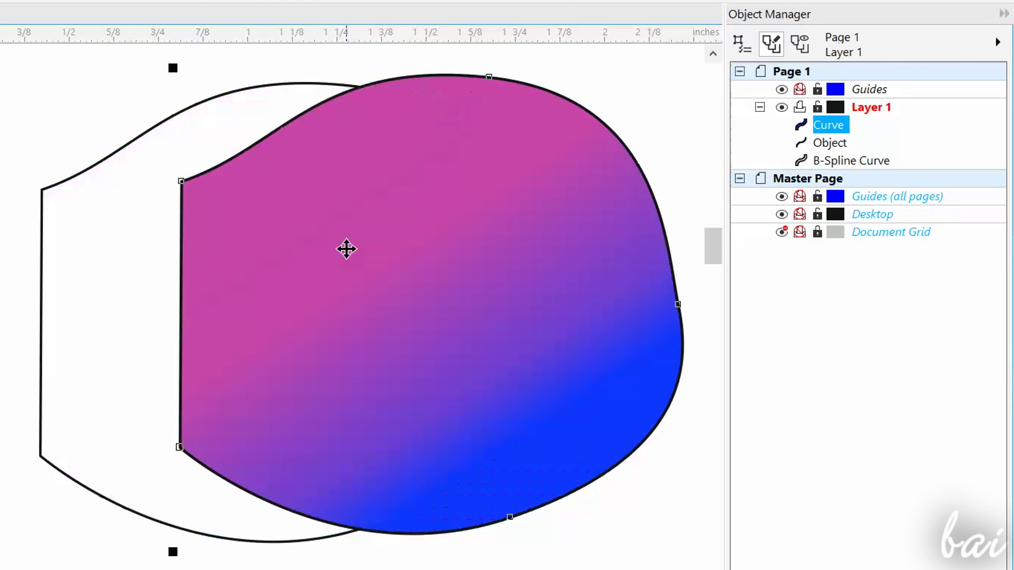
scroll(442, 365, "down", 1)
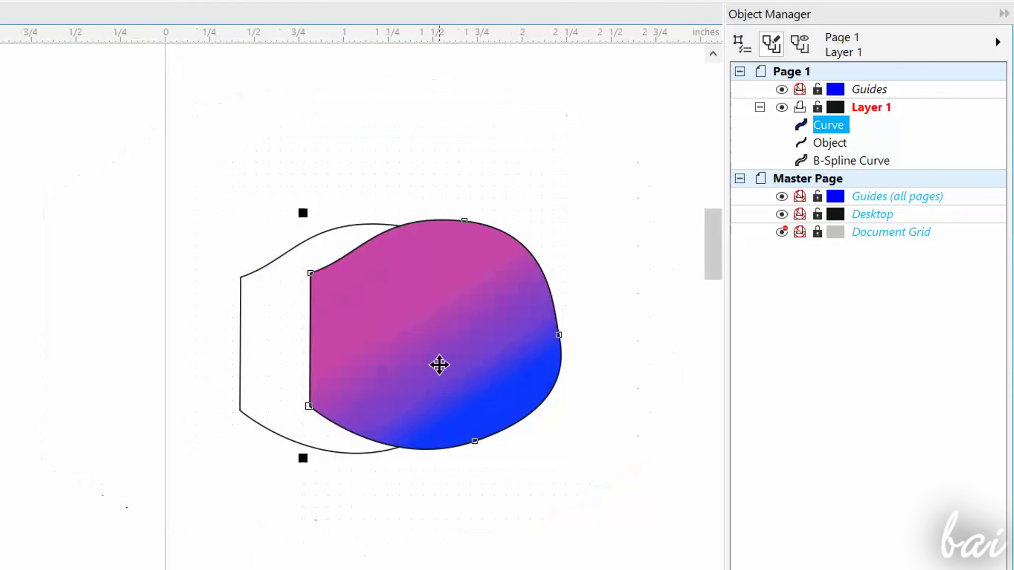
scroll(453, 361, "down", 1)
scroll(455, 360, "up", 1)
scroll(499, 356, "up", 1)
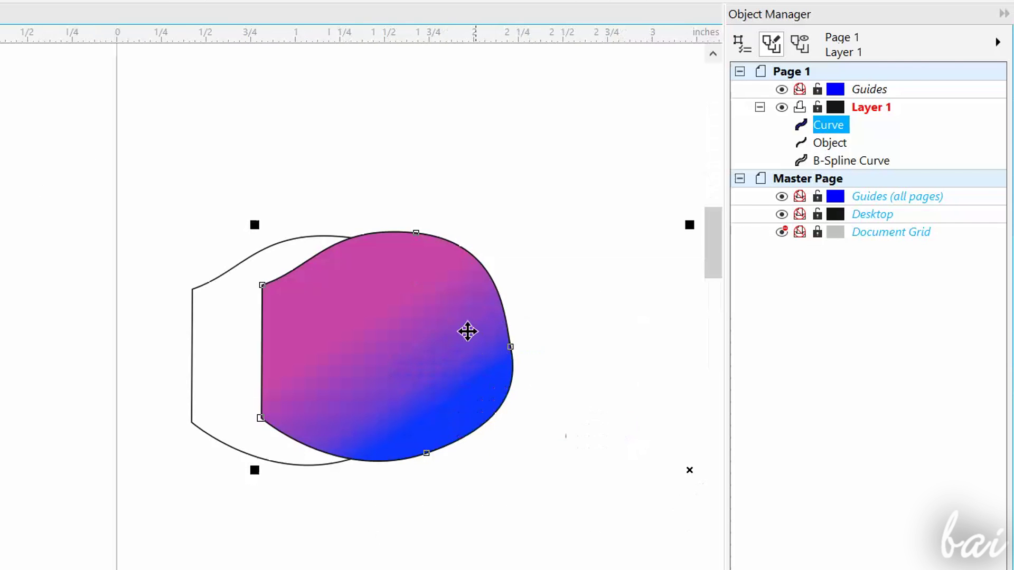